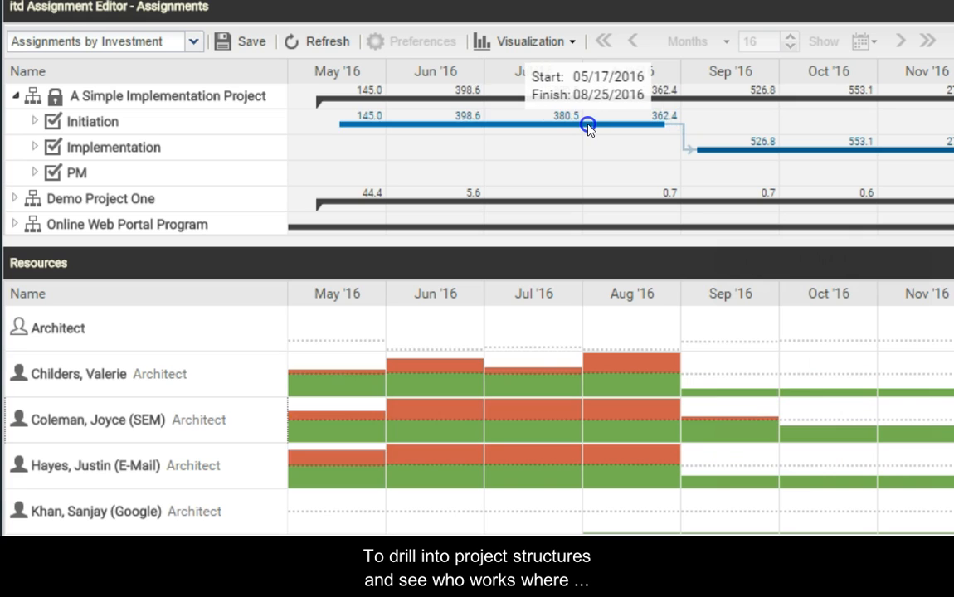
# Expand the Initiation task to its assigned resources, select individual monthly effort cells and save the assignments.
pyautogui.click(34, 121)
pyautogui.scroll(-1, 132, 133)
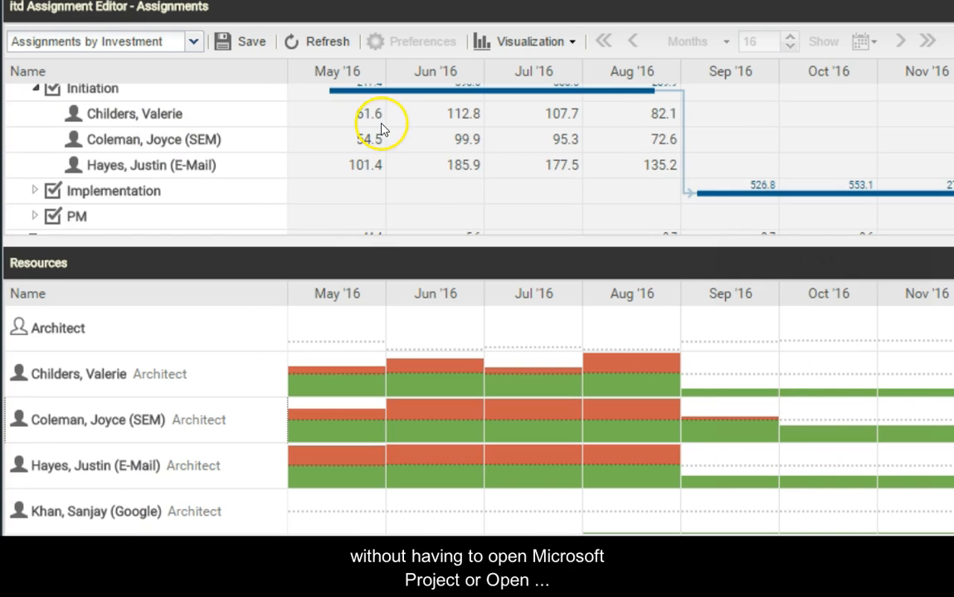
pyautogui.click(361, 117)
pyautogui.click(440, 118)
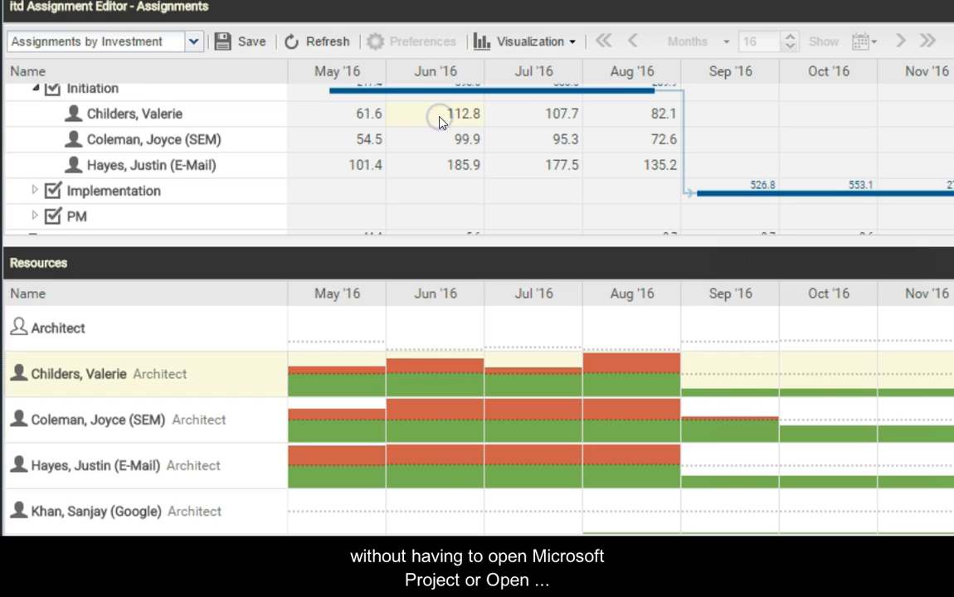
pyautogui.click(348, 141)
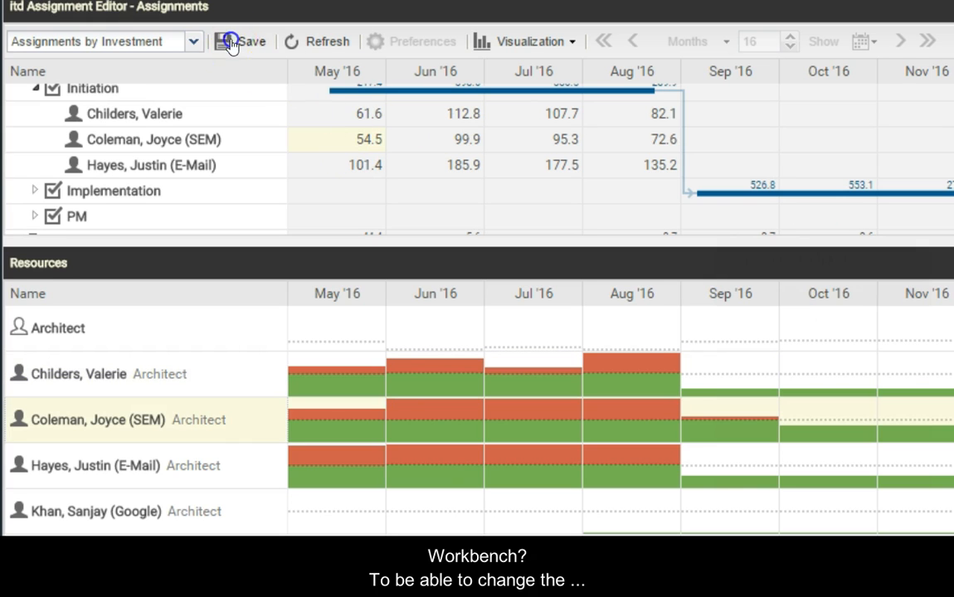
pyautogui.click(231, 43)
# Set the first Initiation resource's May, June and July '16 effort to 0, and the second resource's June '16 effort to 0.
pyautogui.doubleClick(352, 116)
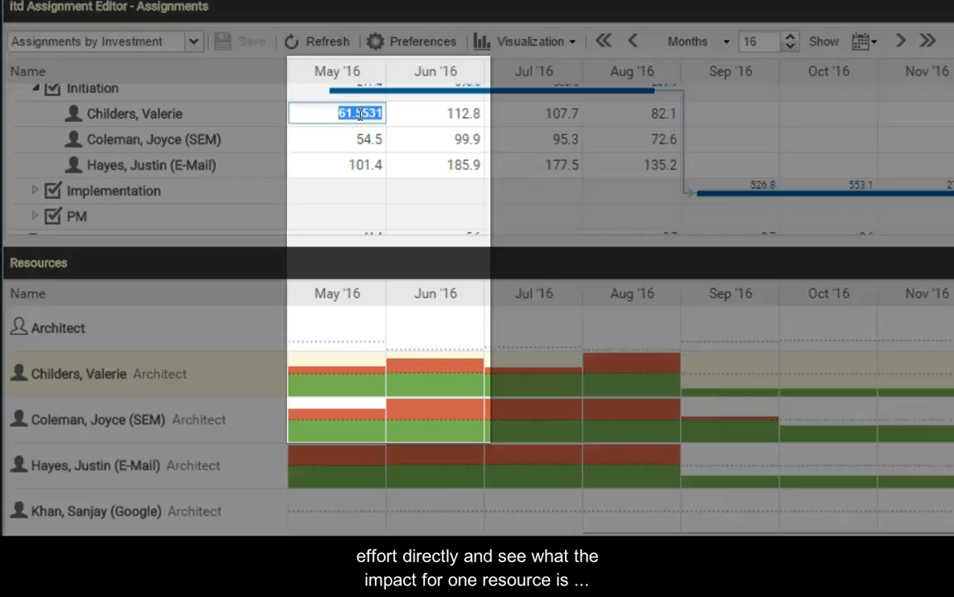
pyautogui.write('0')
pyautogui.doubleClick(426, 116)
pyautogui.write('0')
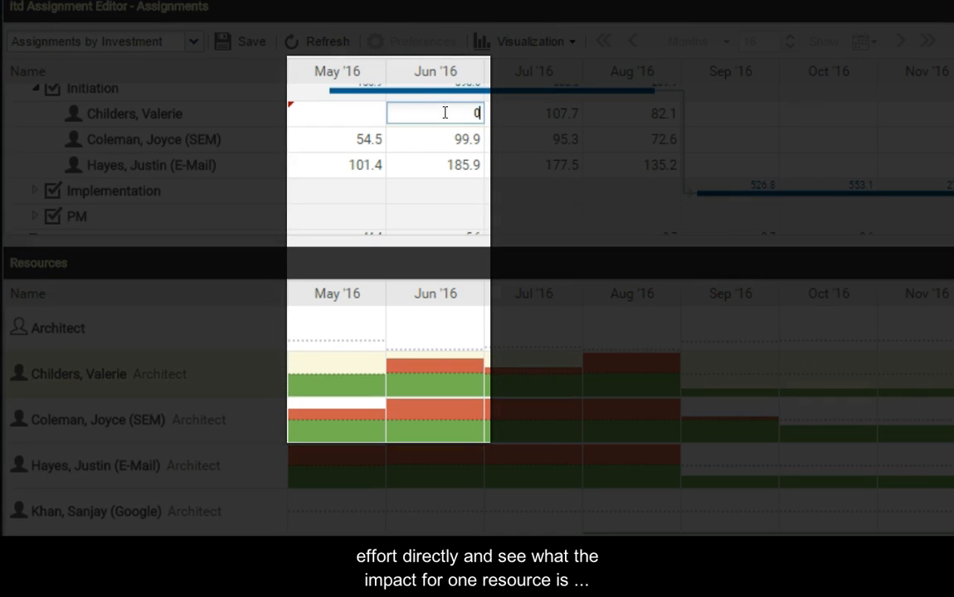
pyautogui.doubleClick(441, 139)
pyautogui.write('0')
pyautogui.press('Return')
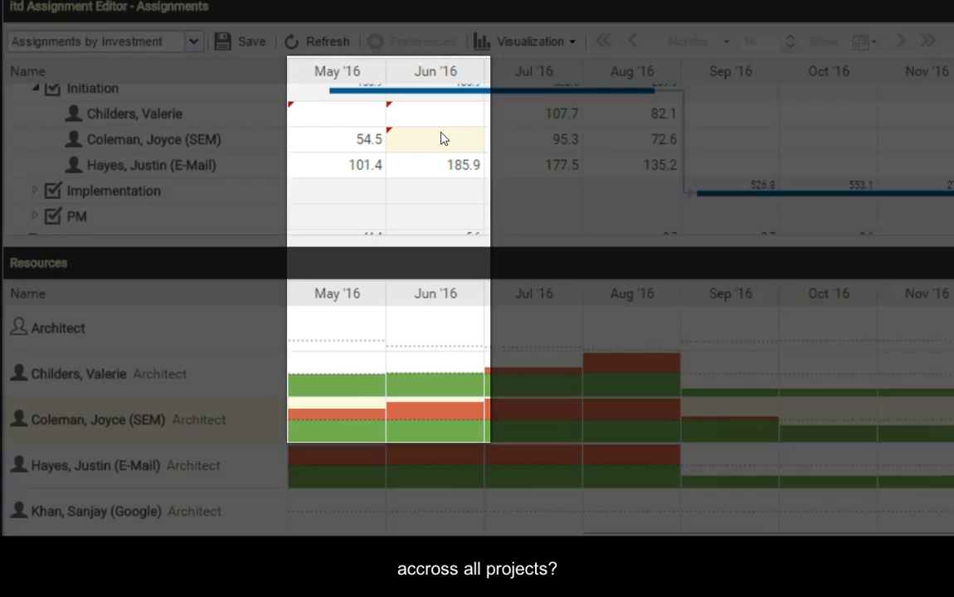
pyautogui.doubleClick(571, 113)
pyautogui.write('0')
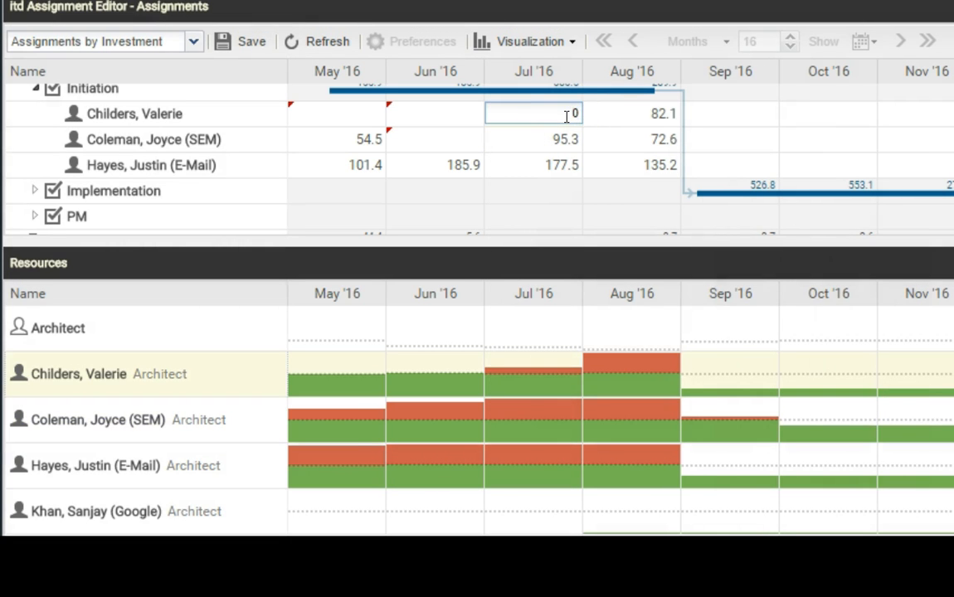
pyautogui.click(277, 464)
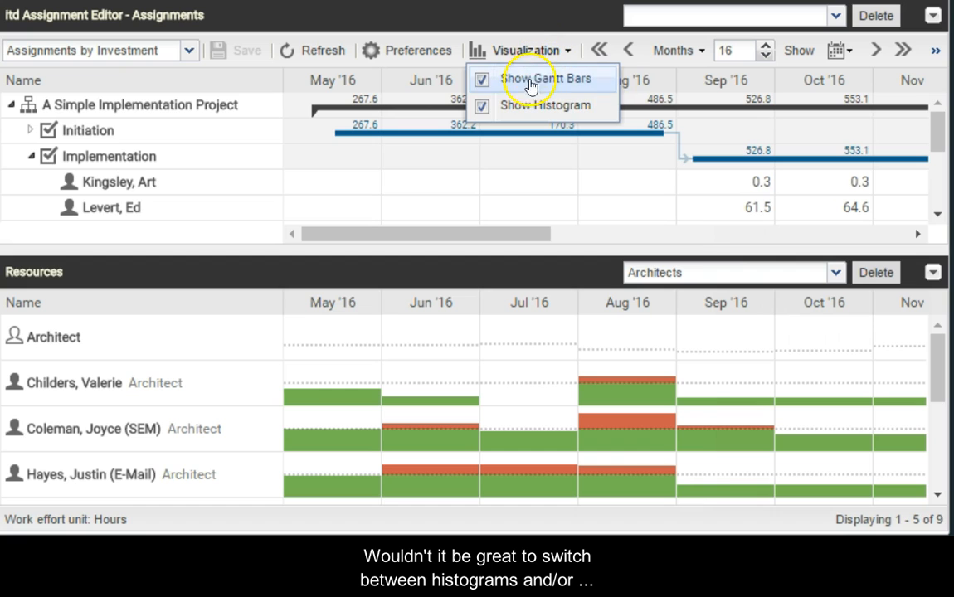
# Hide the histogram so the resource loads are displayed as a table.
pyautogui.click(481, 110)
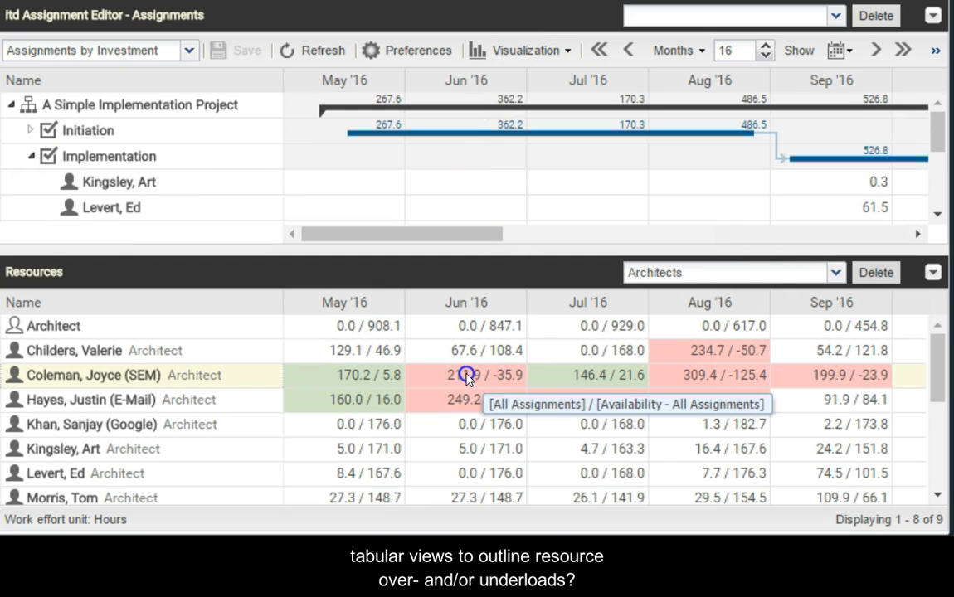
pyautogui.scroll(-1, 466, 375)
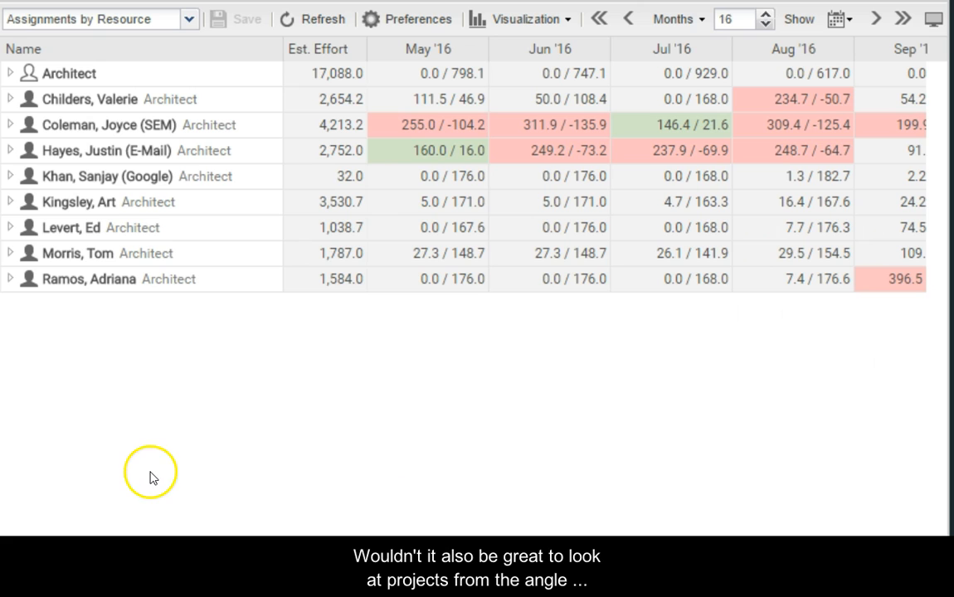
# Expand the SEM architect's assignments down to the tasks in the Planning Phase of Web Application Enhancement.
pyautogui.click(412, 120)
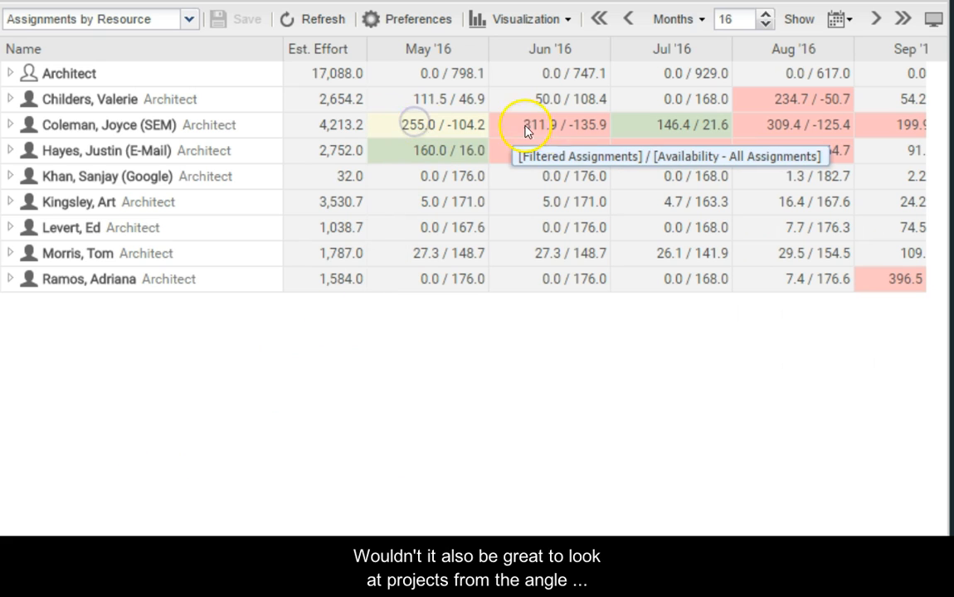
pyautogui.click(11, 125)
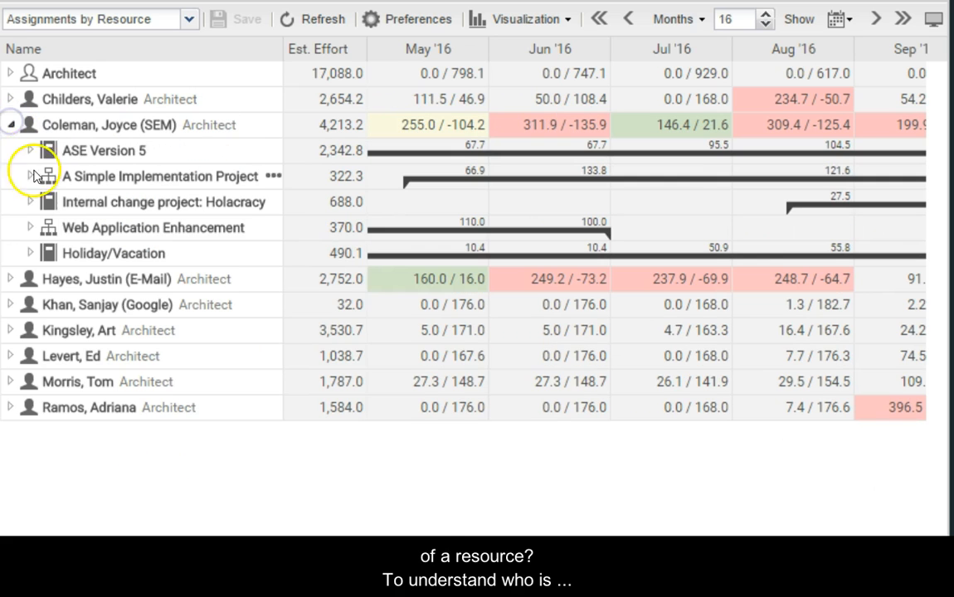
pyautogui.click(29, 228)
pyautogui.click(51, 254)
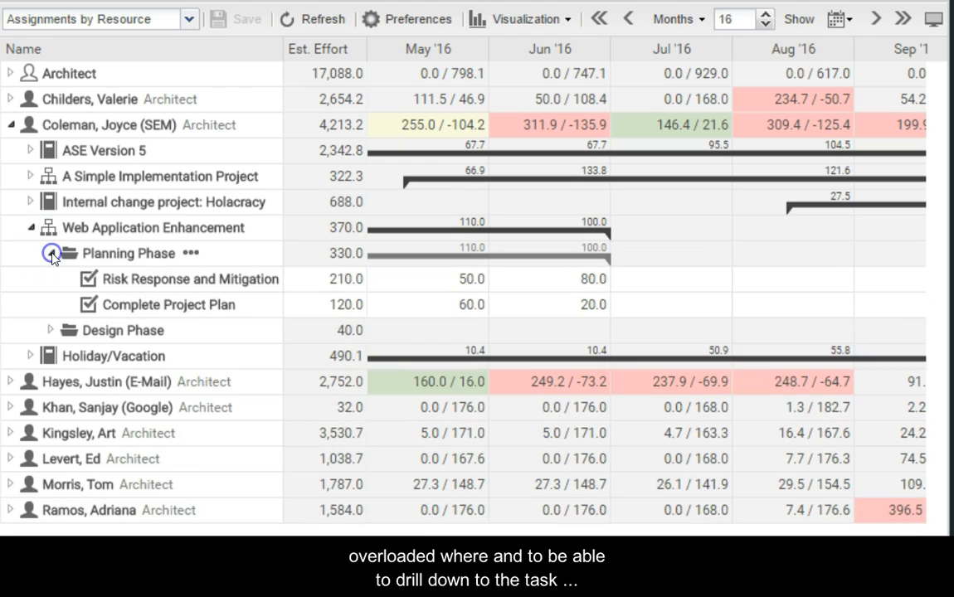
# Set the May '16 effort to 0 for both Risk Response and Mitigation and Complete Project Plan.
pyautogui.doubleClick(430, 289)
pyautogui.press('BackSpace')
pyautogui.press('Return')
pyautogui.doubleClick(462, 307)
pyautogui.press('BackSpace')
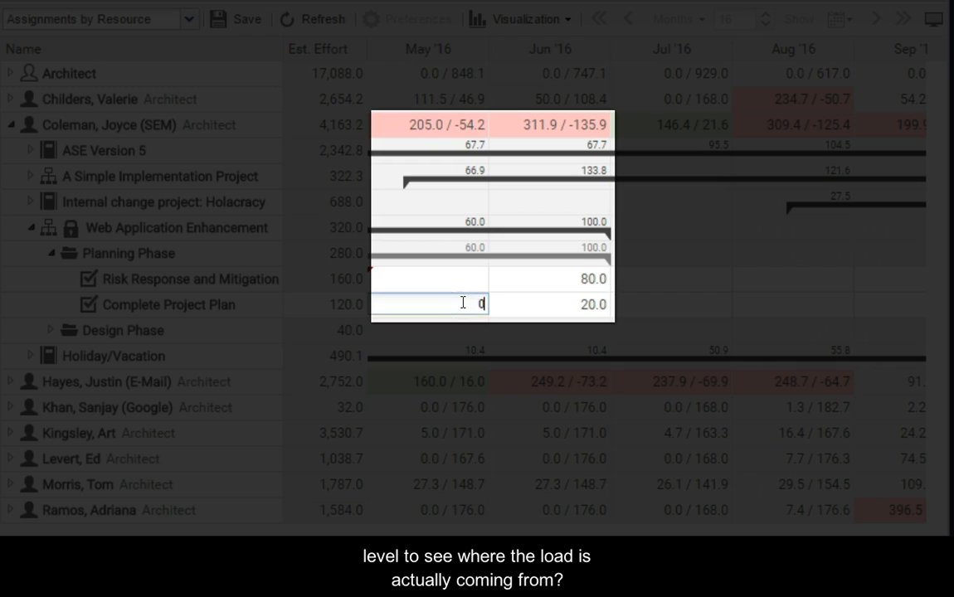
pyautogui.press('Return')
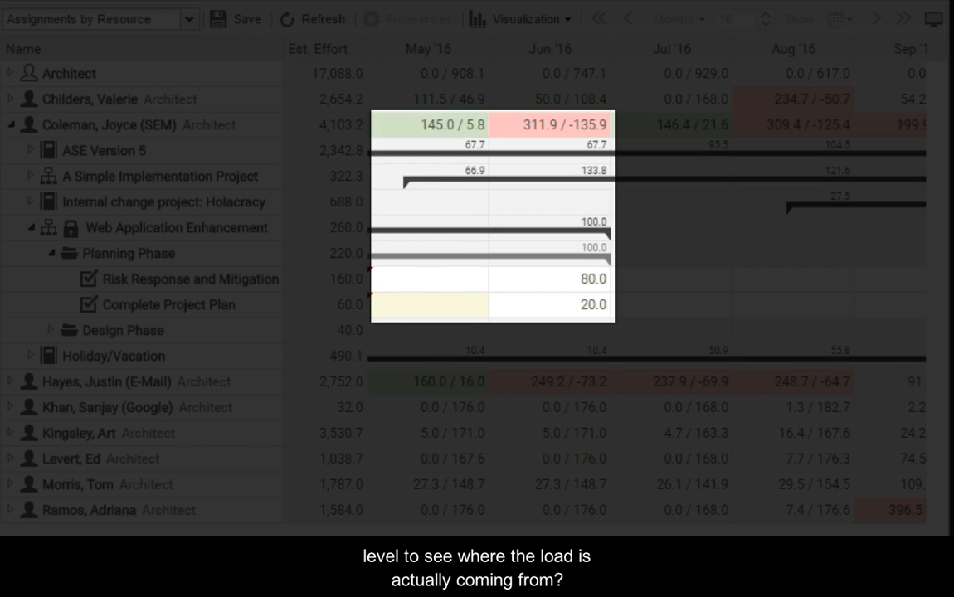
# Clear the June '16 effort of Risk Response and Mitigation and Complete Project Plan, and save the changes.
pyautogui.doubleClick(554, 288)
pyautogui.press('BackSpace')
pyautogui.press('Return')
pyautogui.doubleClick(571, 305)
pyautogui.press('BackSpace')
pyautogui.press('Return')
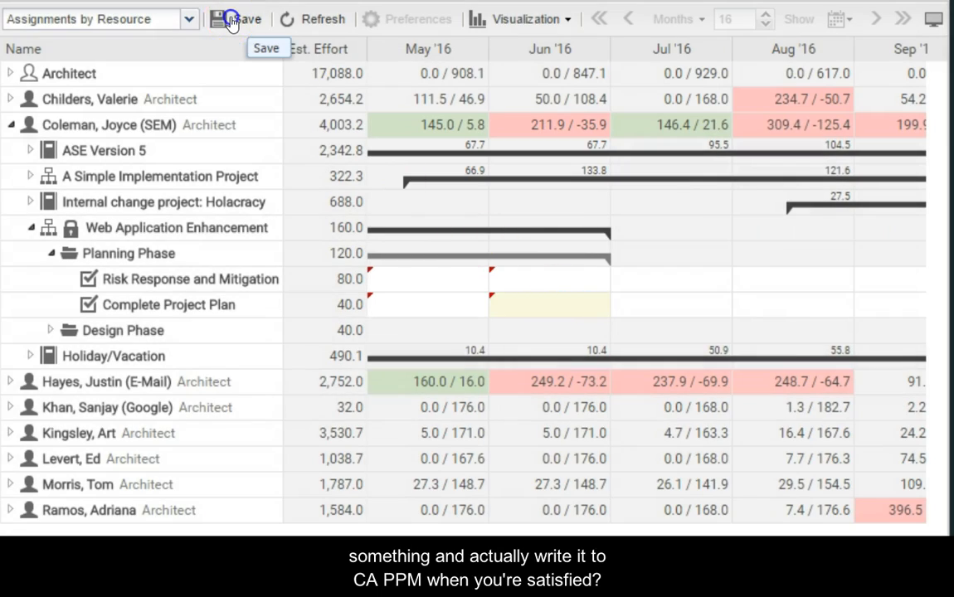
pyautogui.click(233, 20)
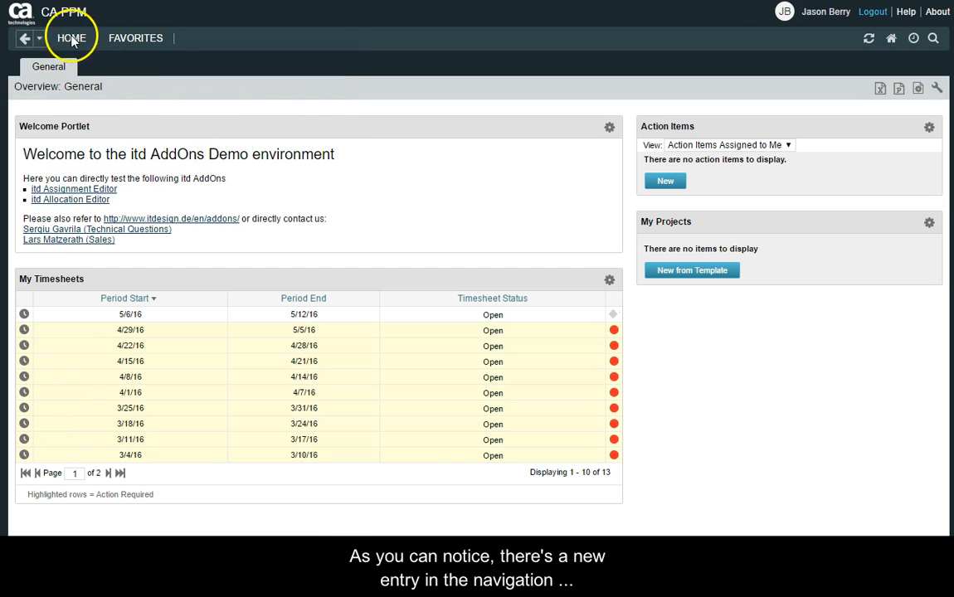
# Open the Assignment Editor from the Resource Management pages and look through its Resources list.
pyautogui.moveTo(71, 37)
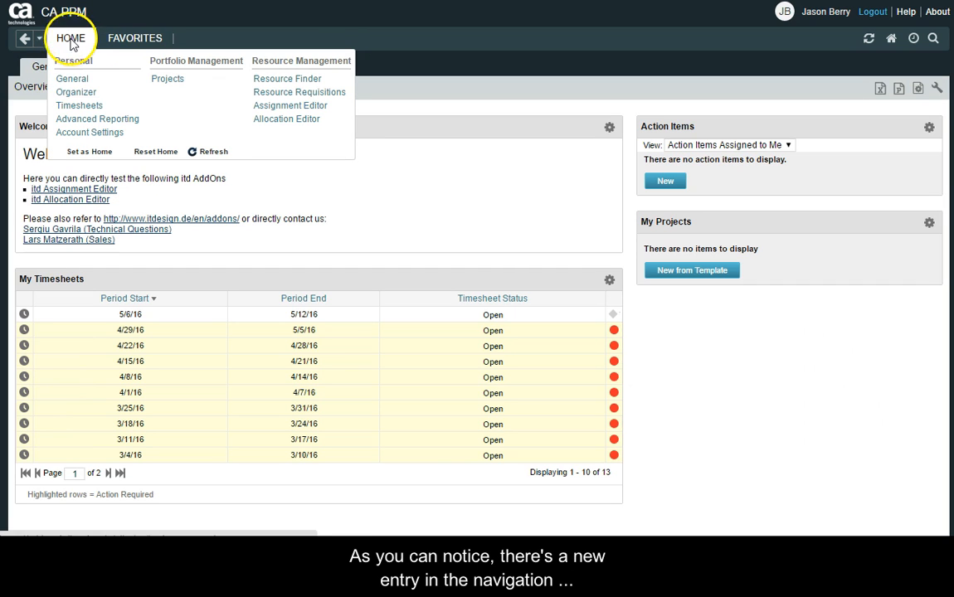
pyautogui.click(281, 106)
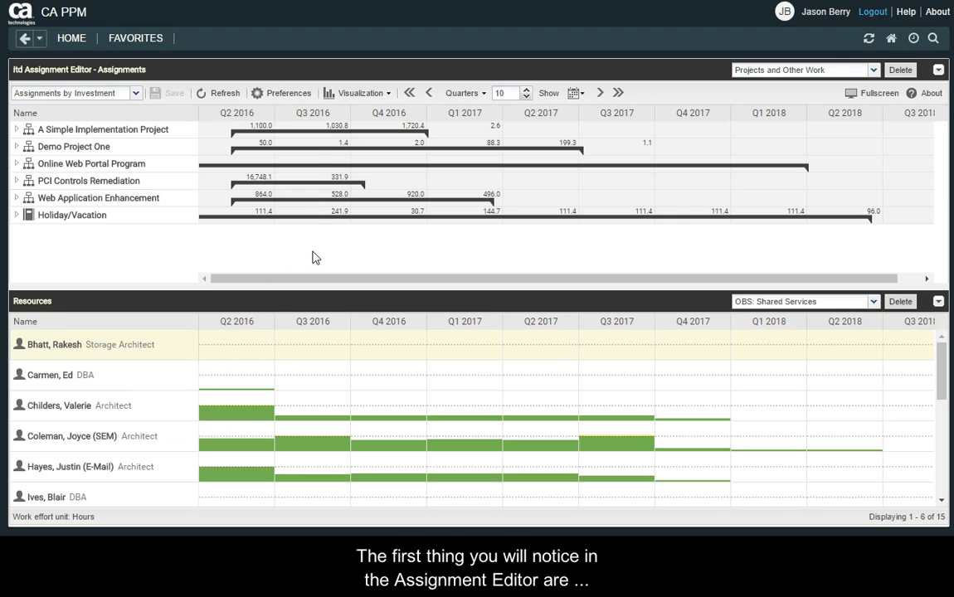
pyautogui.moveTo(293, 215)
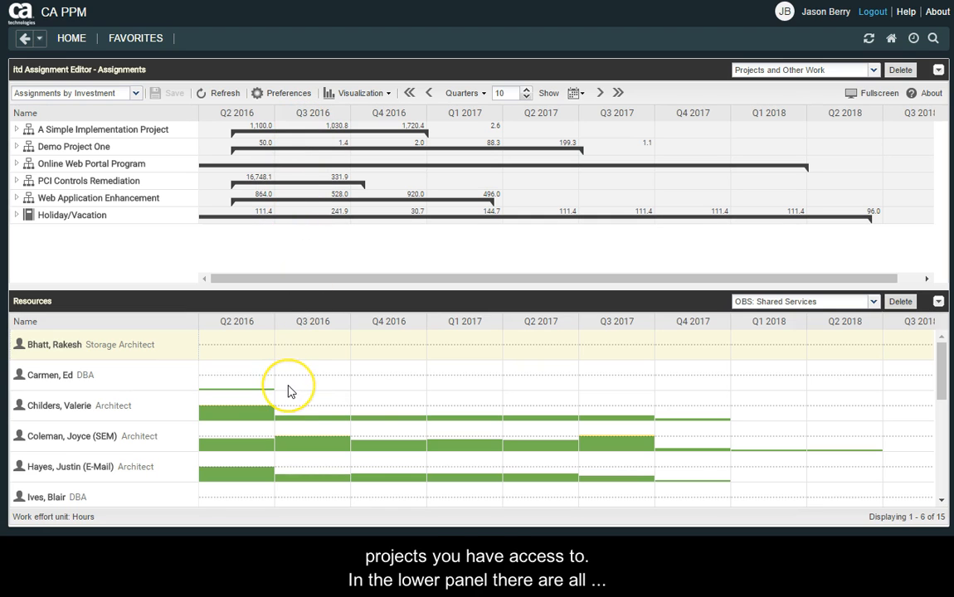
pyautogui.scroll(-3, 288, 392)
pyautogui.scroll(2, 289, 392)
pyautogui.scroll(-2, 289, 391)
pyautogui.scroll(4, 288, 392)
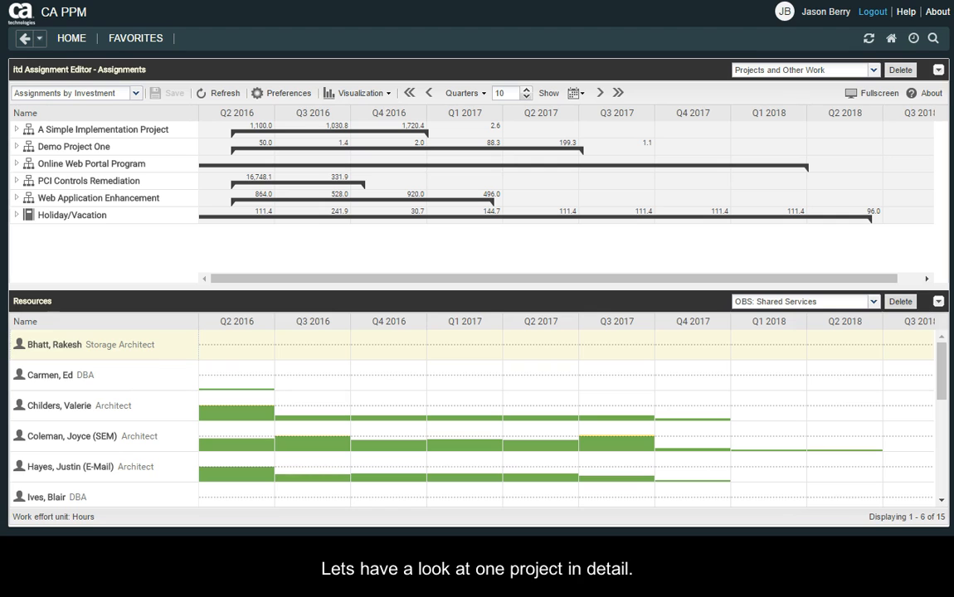
# Expand Demo Project One with its Planning and Construction Phases, and expand A Simple Implementation Project to its tasks.
pyautogui.click(18, 147)
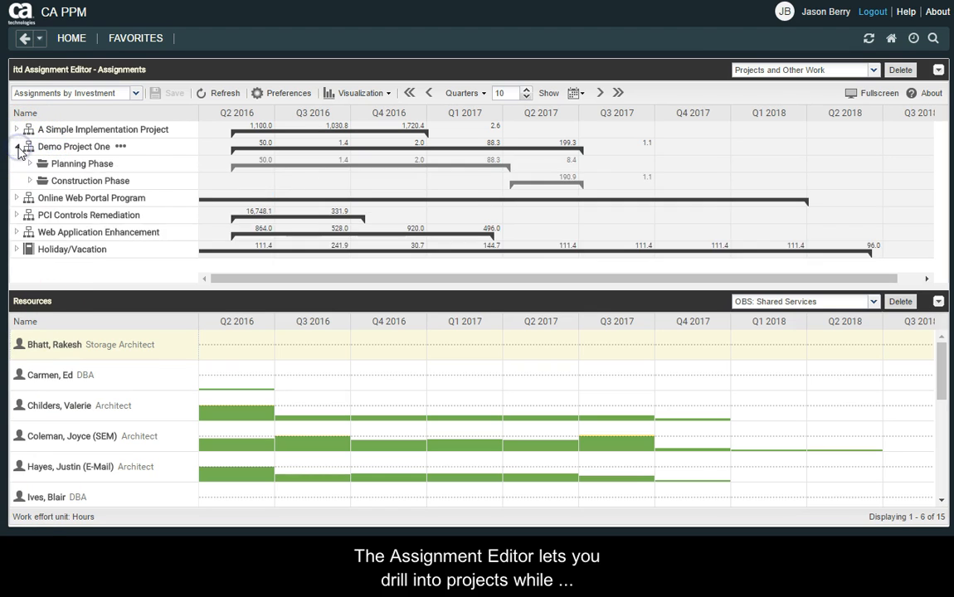
pyautogui.click(31, 164)
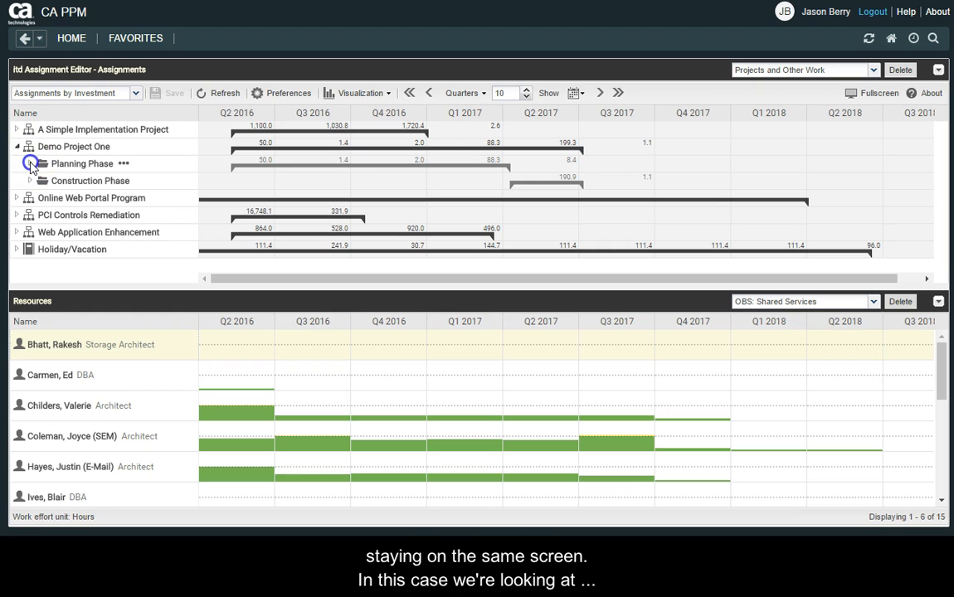
pyautogui.click(31, 216)
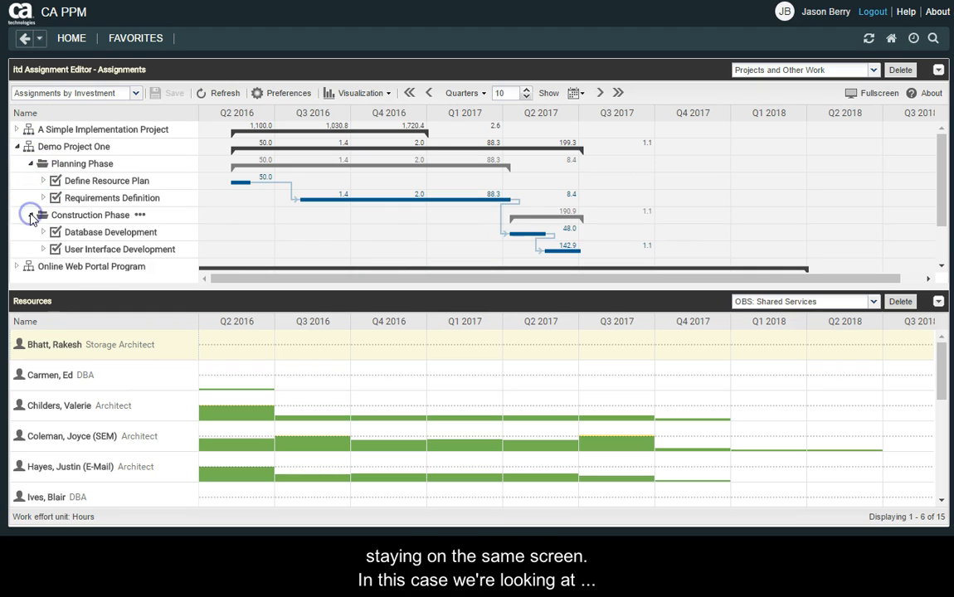
pyautogui.click(17, 129)
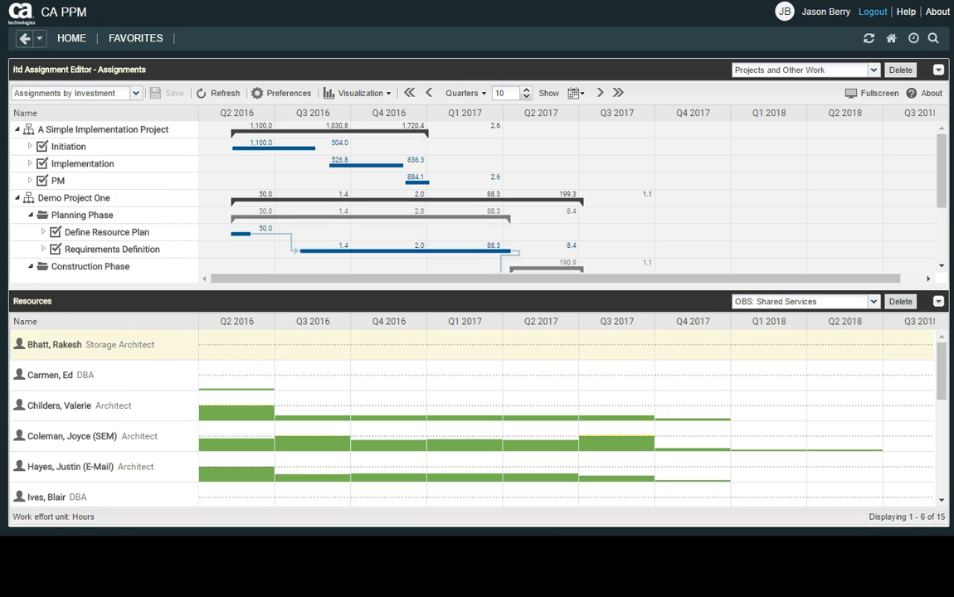
# Reschedule the Initiation task to run from 05/15/2016 to 07/12/2016 and shift the Implementation task to an earlier period.
pyautogui.moveTo(283, 149)
pyautogui.moveTo(283, 149)
pyautogui.mouseDown()
pyautogui.moveTo(411, 150)
pyautogui.moveTo(286, 150)
pyautogui.mouseUp()
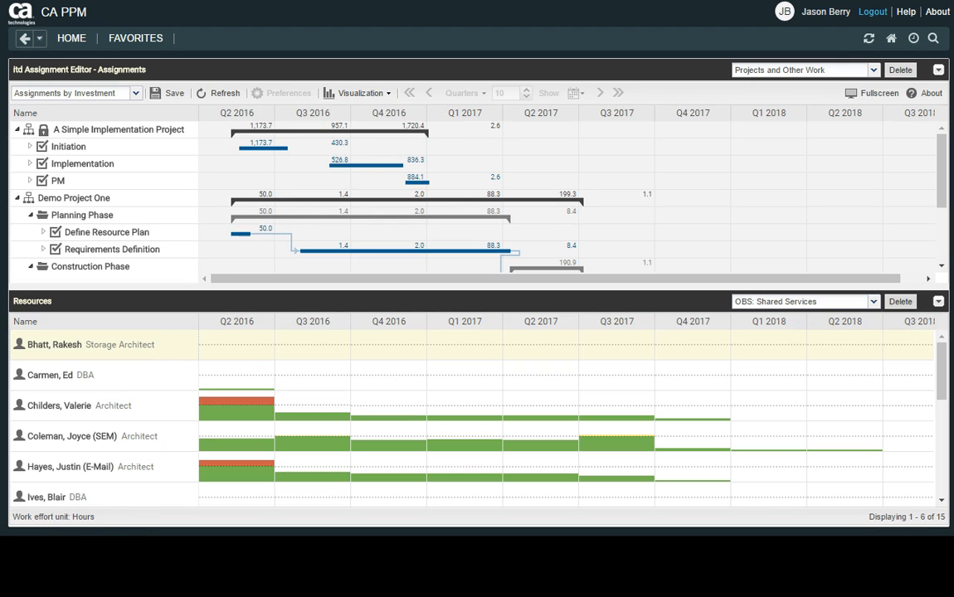
pyautogui.moveTo(267, 150)
pyautogui.mouseDown()
pyautogui.moveTo(378, 152)
pyautogui.moveTo(263, 149)
pyautogui.mouseUp()
pyautogui.moveTo(365, 161); pyautogui.dragTo(320, 165)
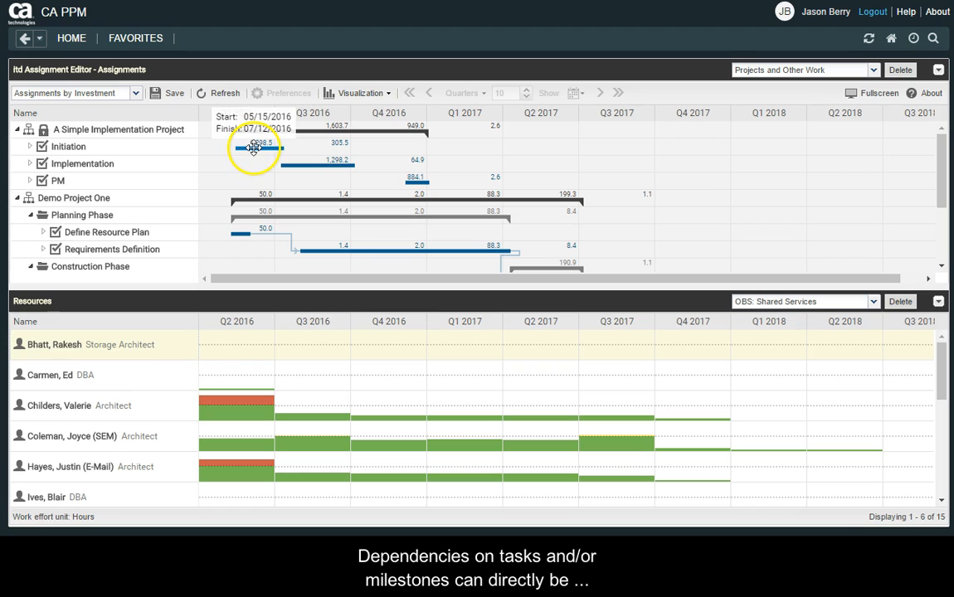
# Link the Initiation, Implementation and PM tasks in sequence with dependencies in the Gantt chart.
pyautogui.moveTo(254, 148); pyautogui.dragTo(411, 181)
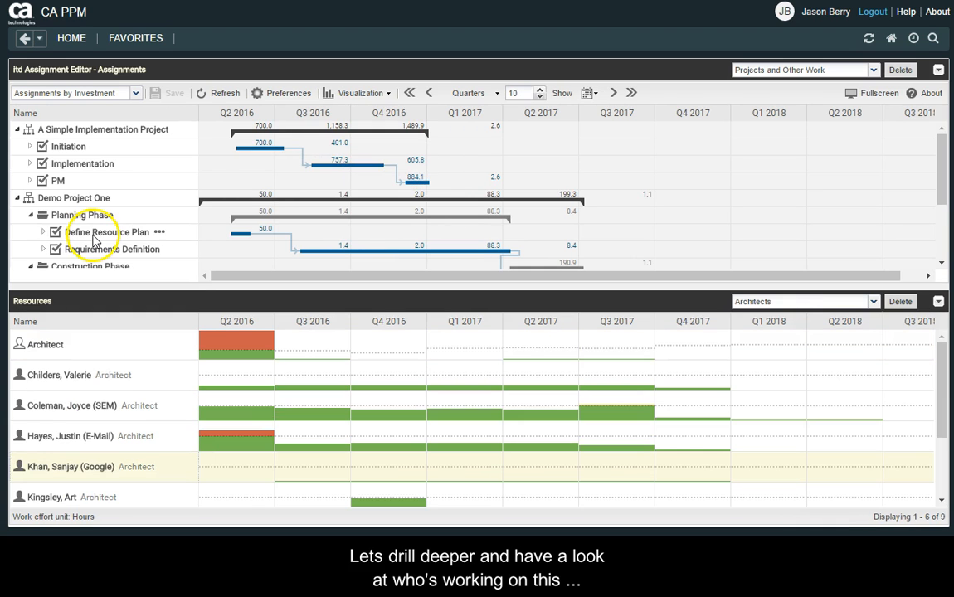
# Under Initiation, set the SEM resource's effort to 150 for Q2 2016 and 300 for Q3 2016, and save.
pyautogui.click(31, 146)
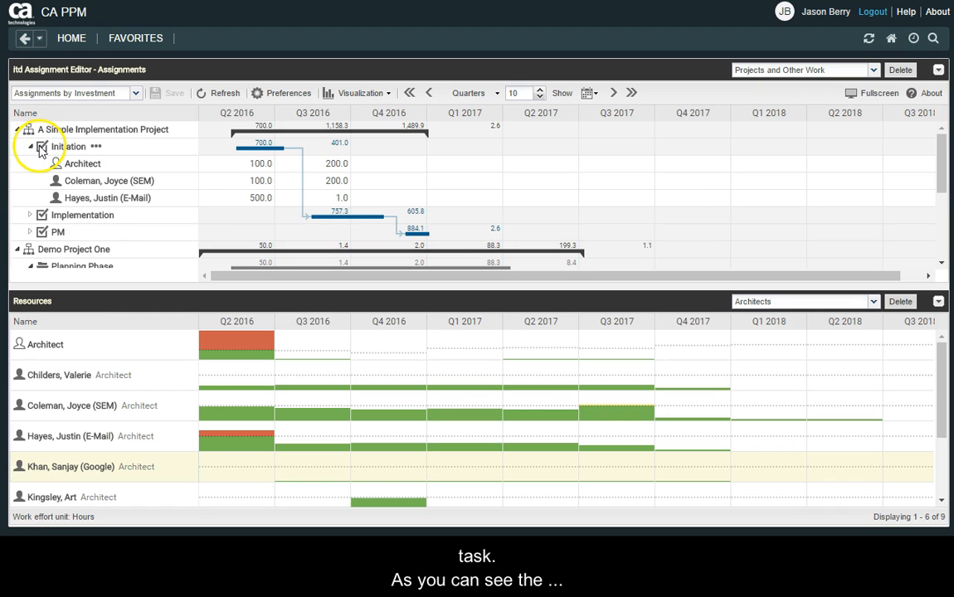
pyautogui.click(253, 180)
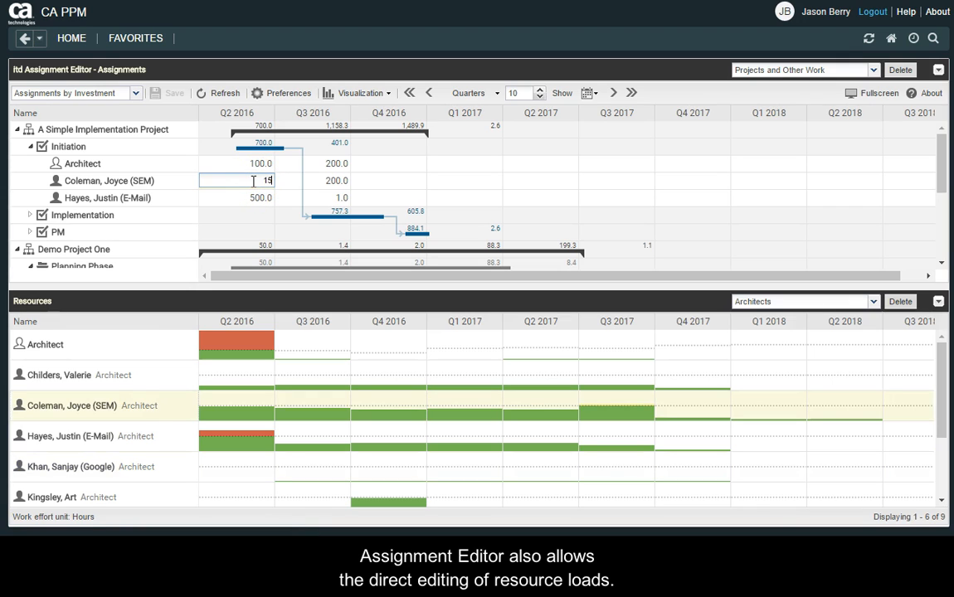
pyautogui.press('Tab')
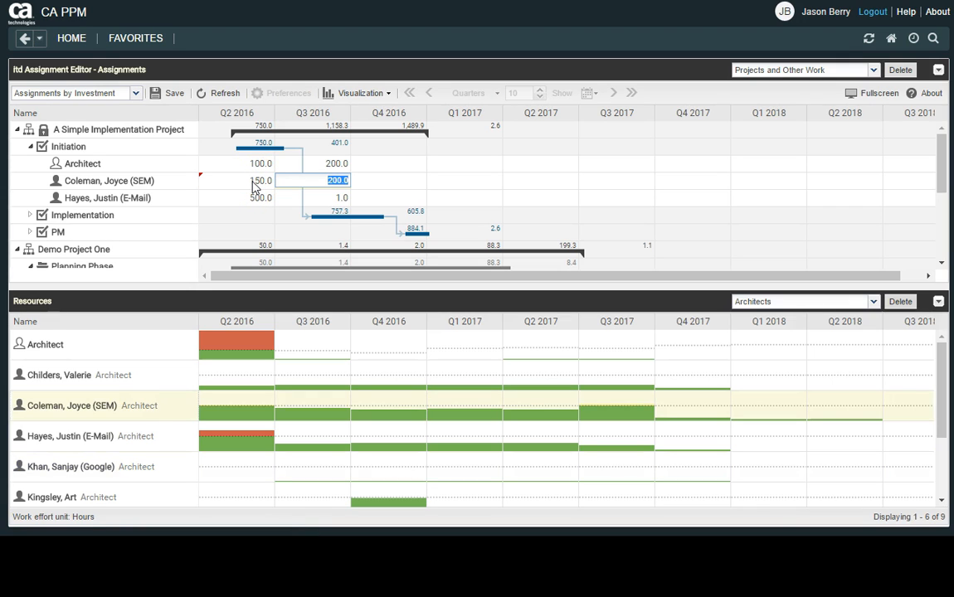
pyautogui.write('300')
pyautogui.click(162, 94)
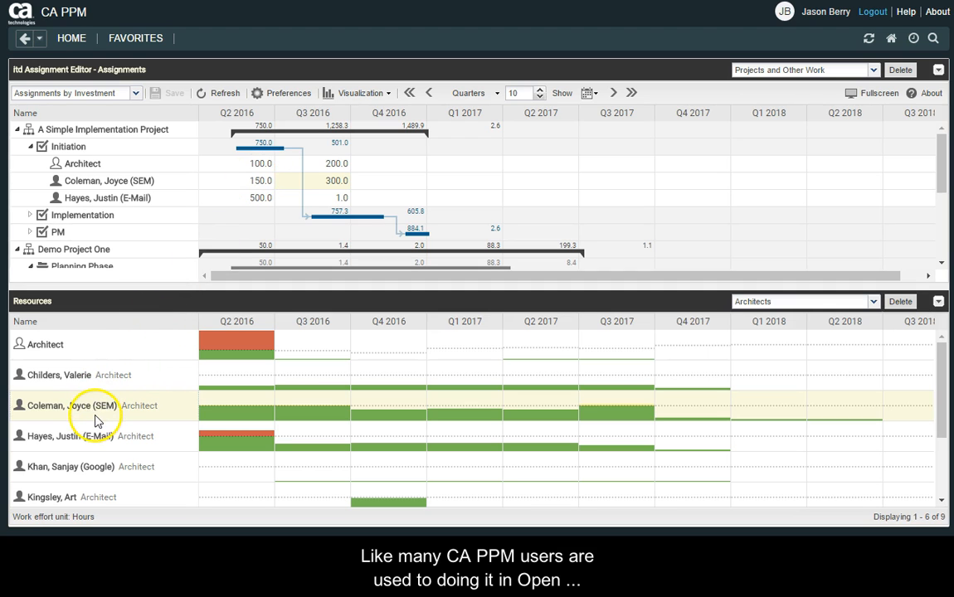
# Assign the Google architect from the Resources list to Initiation with an effort of 100 for Q2 2016 and 600 for Q3 2016.
pyautogui.moveTo(83, 473); pyautogui.dragTo(76, 148)
pyautogui.click(244, 213)
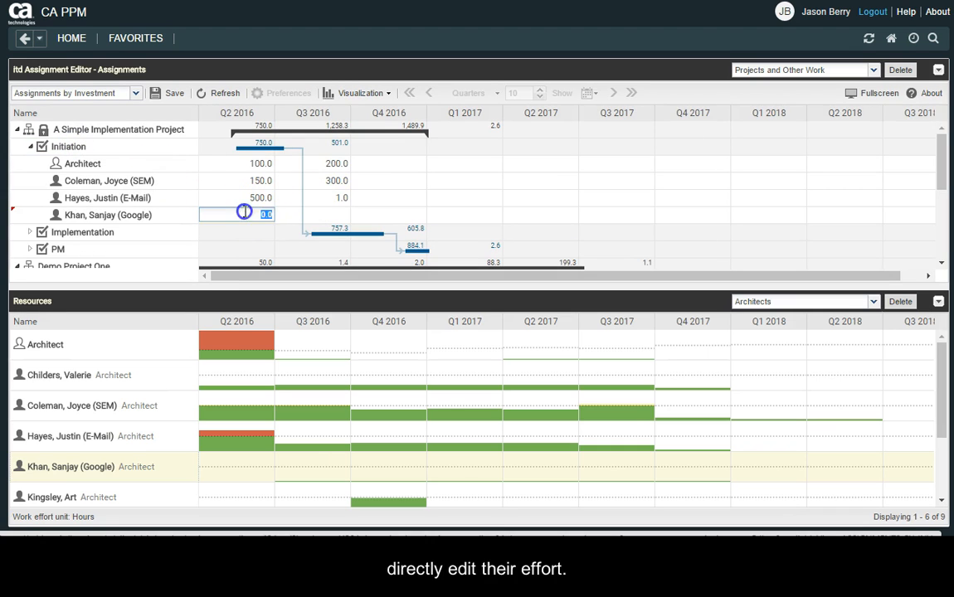
pyautogui.write('100')
pyautogui.press('Tab')
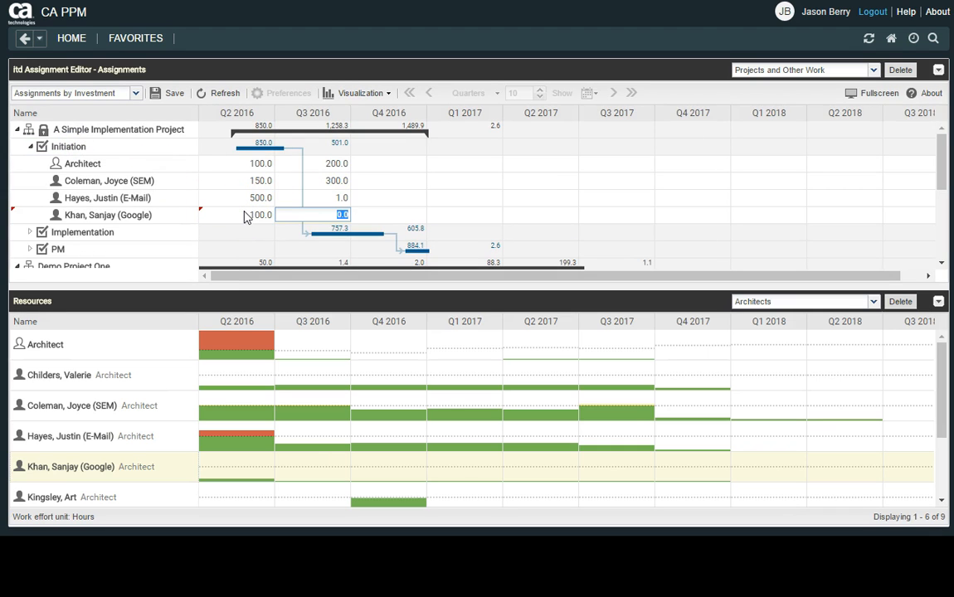
pyautogui.press('Tab')
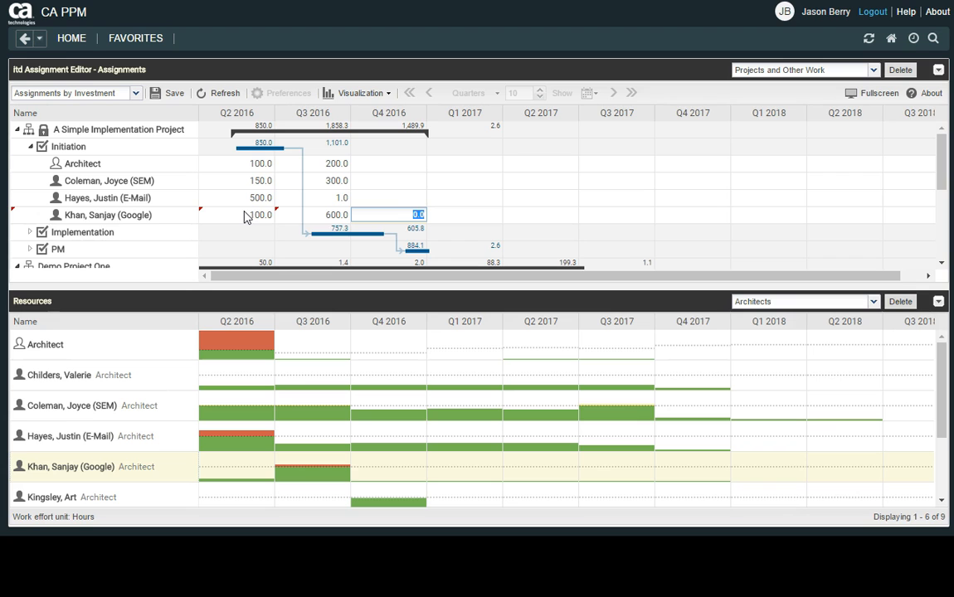
# Under Initiation, set the Google architect's effort to 1 for Q4 2016 and save.
pyautogui.write('1')
pyautogui.press('Return')
pyautogui.click(158, 96)
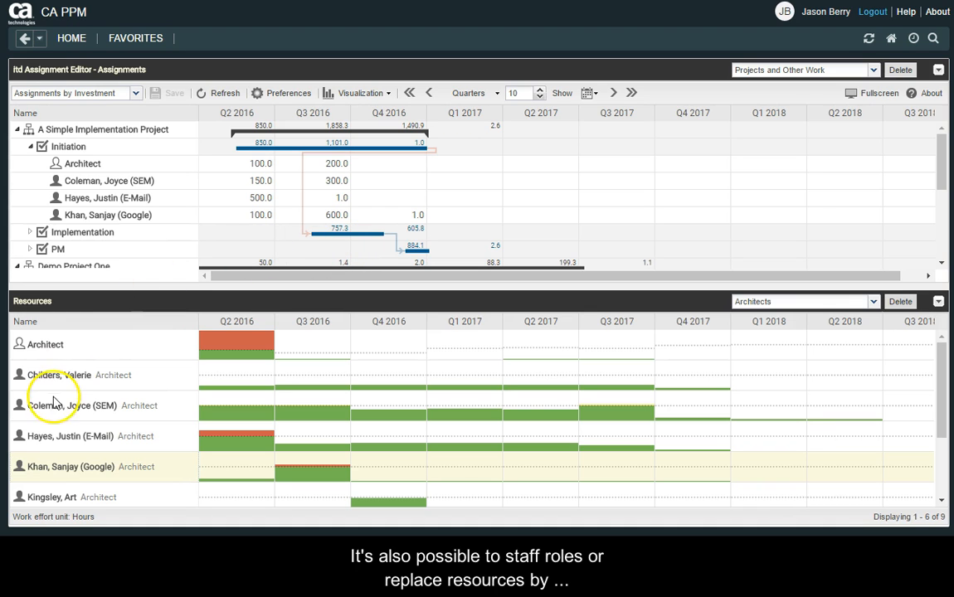
# Replace the Architect role under Initiation with the architect listed below the Google resource in the Resources list.
pyautogui.moveTo(62, 497); pyautogui.dragTo(99, 257)
pyautogui.moveTo(88, 184); pyautogui.dragTo(87, 167)
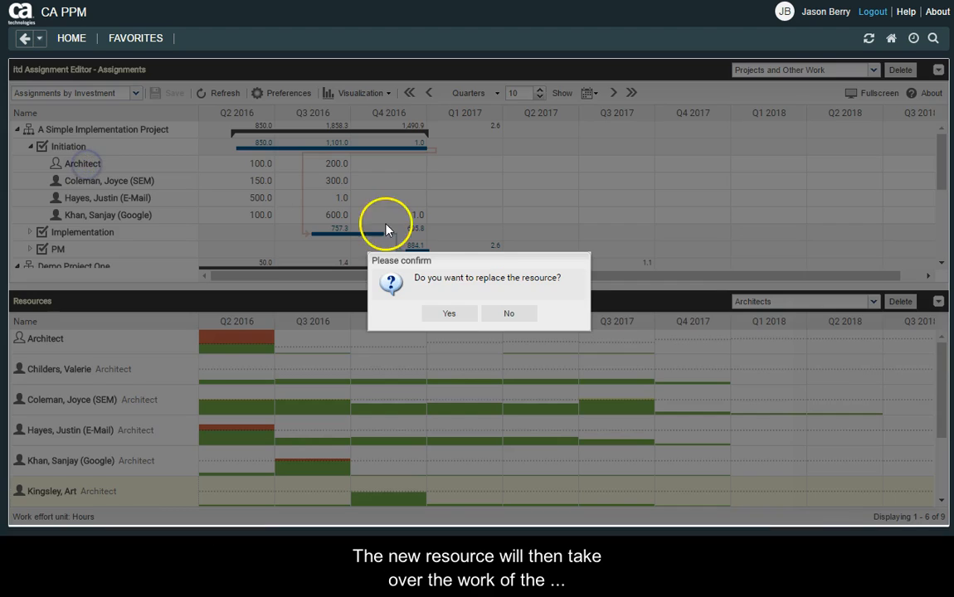
pyautogui.click(453, 314)
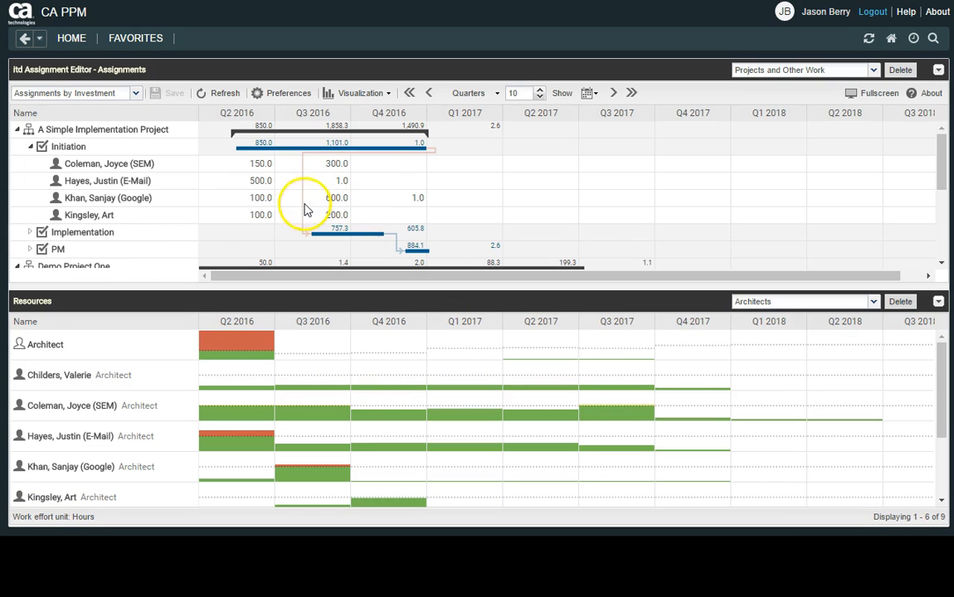
# Set the effort of the architect who replaced the role under Initiation to 0 for Q2 and Q3 2016, and save.
pyautogui.click(252, 215)
pyautogui.write('0')
pyautogui.press('Tab')
pyautogui.write('0')
pyautogui.press('Tab')
pyautogui.click(154, 96)
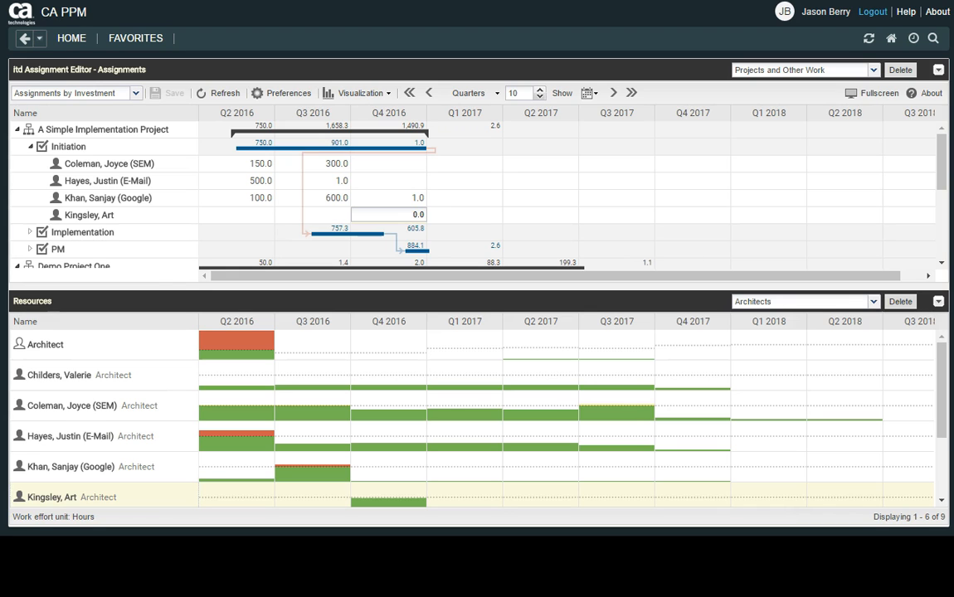
pyautogui.click(183, 282)
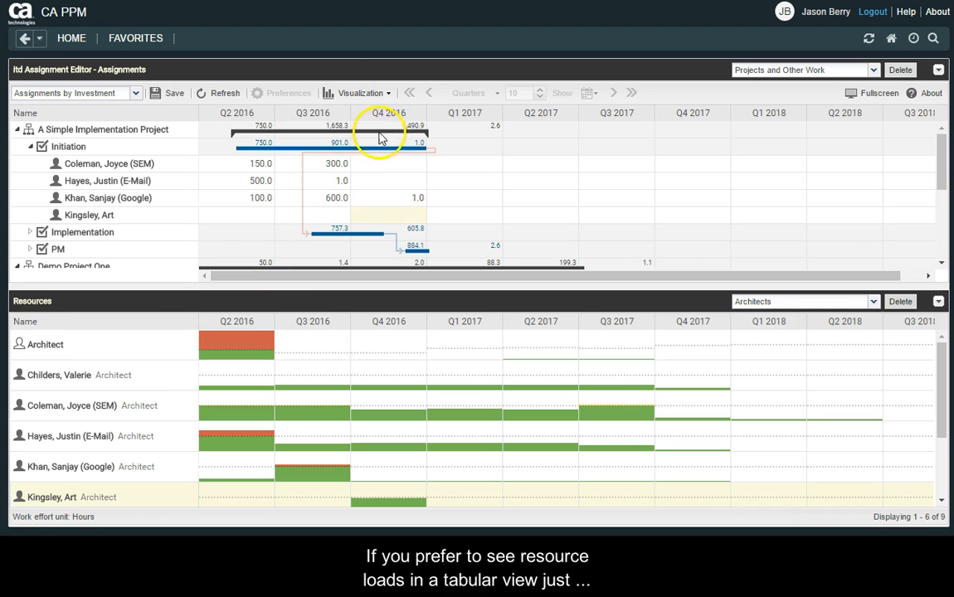
# Turn off the histogram so the resource loads are shown as a table.
pyautogui.click(380, 96)
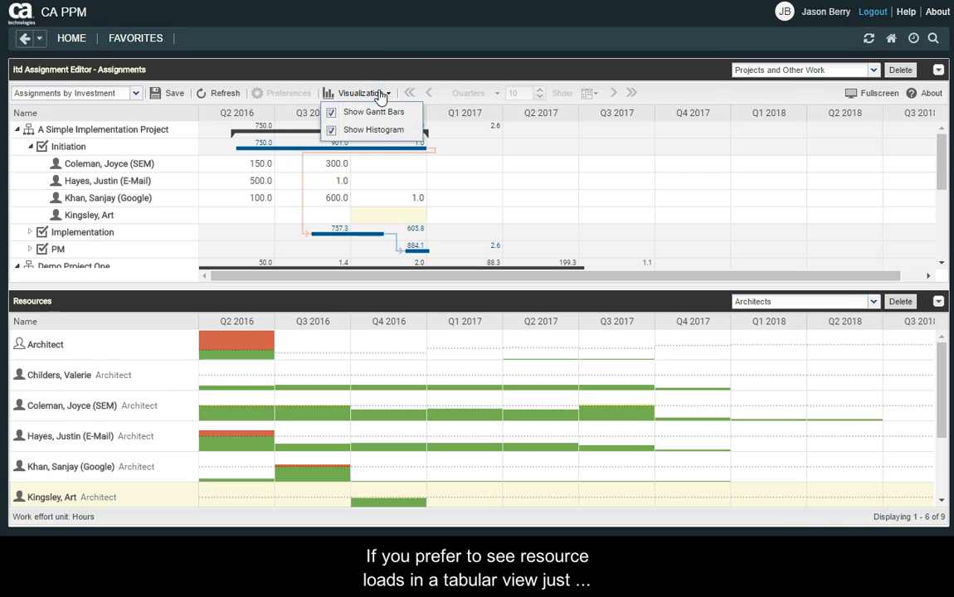
pyautogui.click(331, 131)
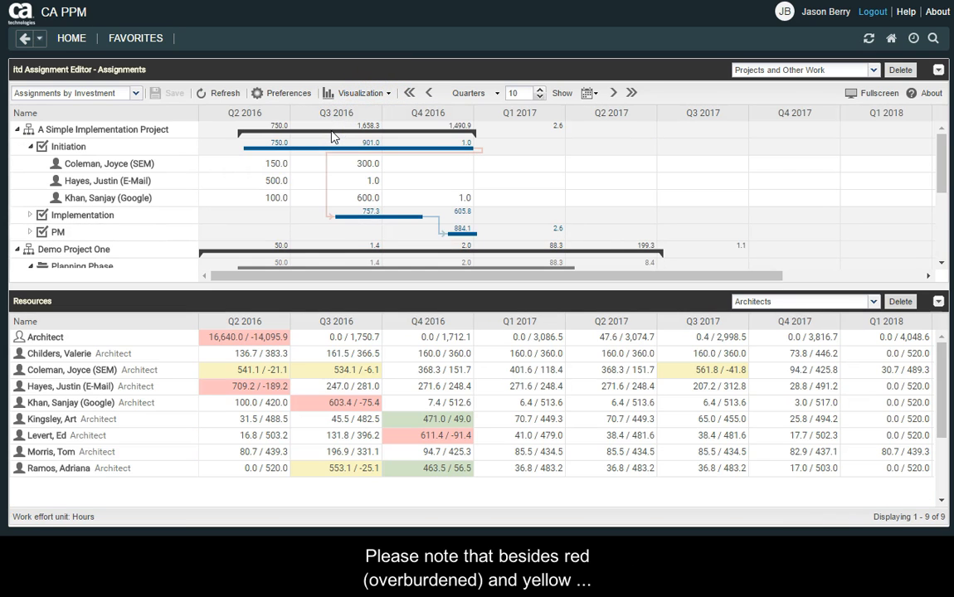
pyautogui.click(267, 397)
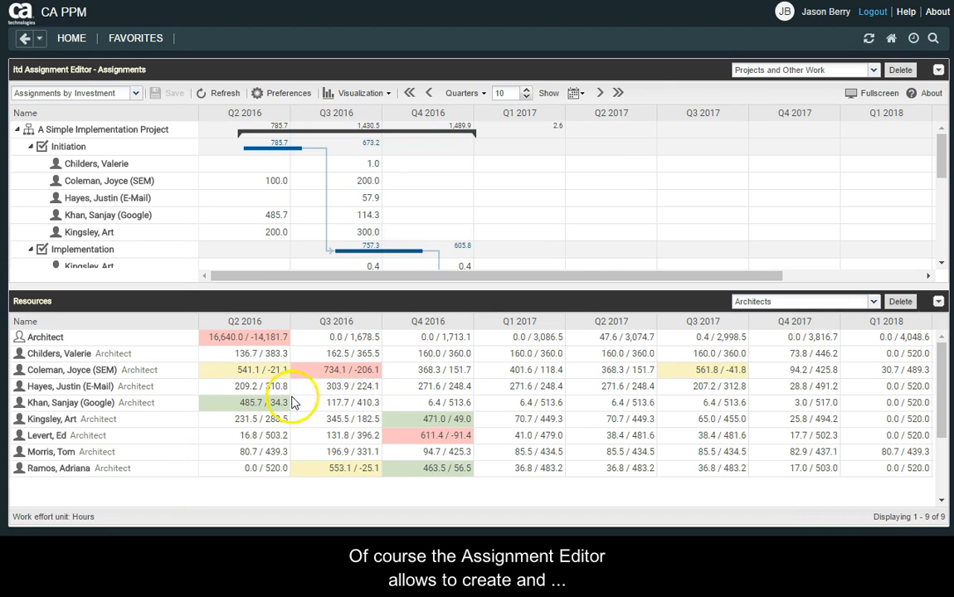
# Expand the Assignments filter and enable the Assignment has ETC criterion.
pyautogui.click(938, 73)
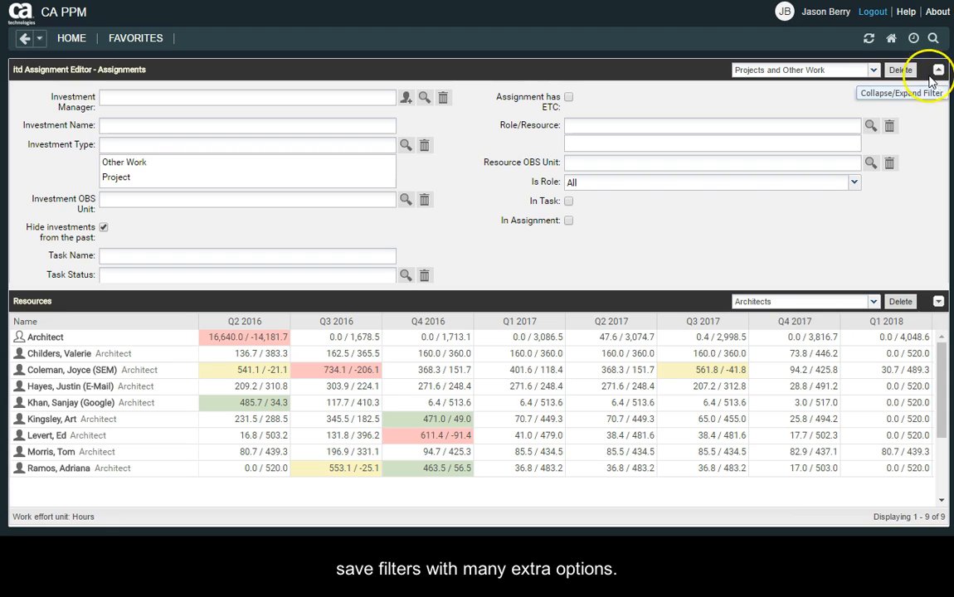
pyautogui.click(569, 99)
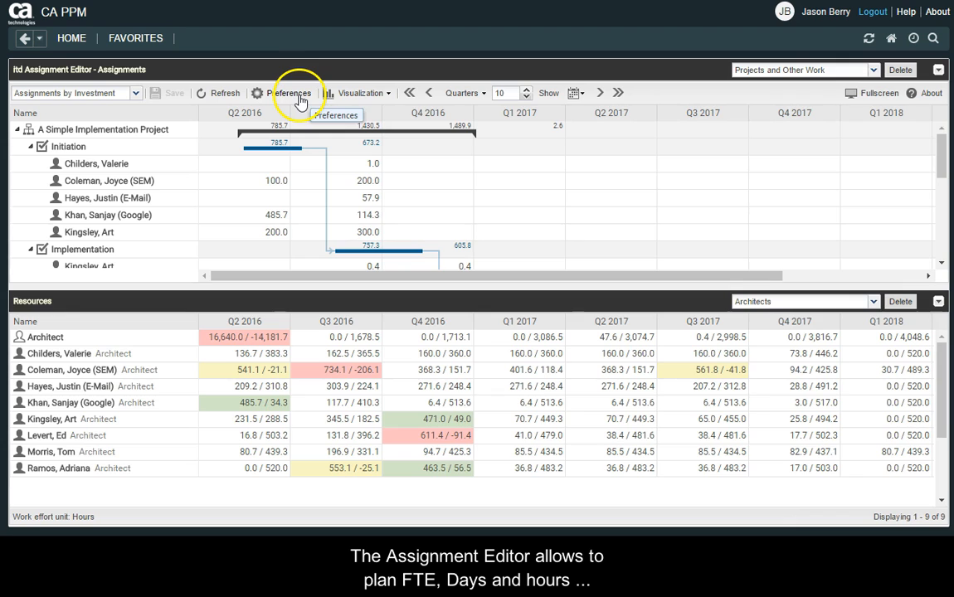
# Try Fiscal Period as the slice period in the timeslice preferences, review the fiscal period and work effort unit options, and discard the changes.
pyautogui.click(297, 95)
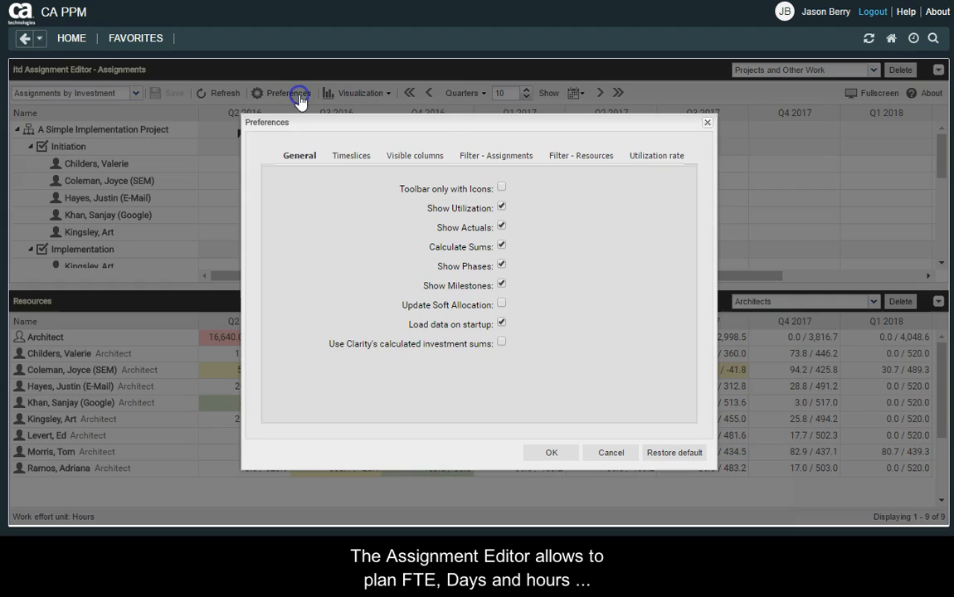
pyautogui.click(349, 155)
pyautogui.click(643, 192)
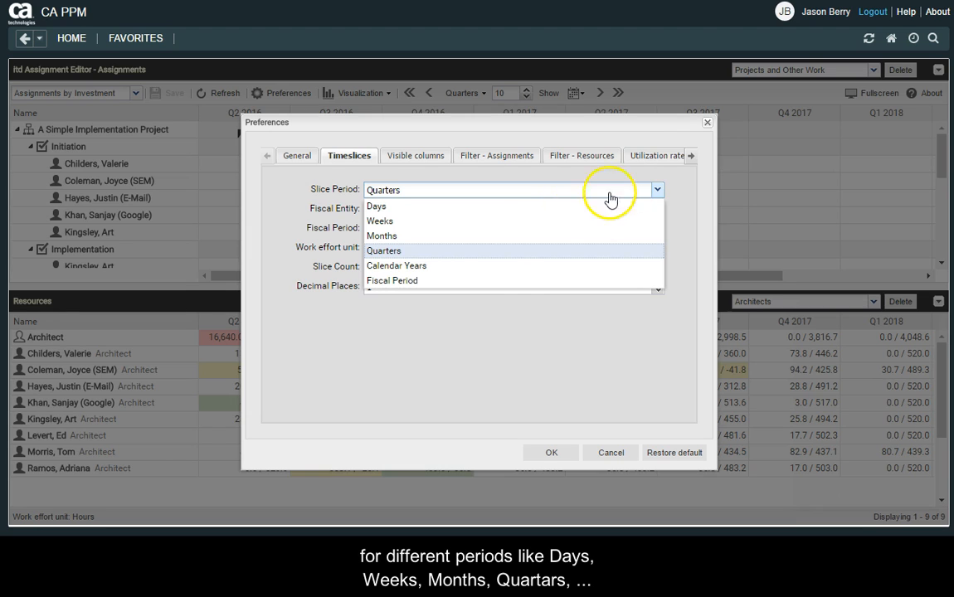
pyautogui.click(492, 282)
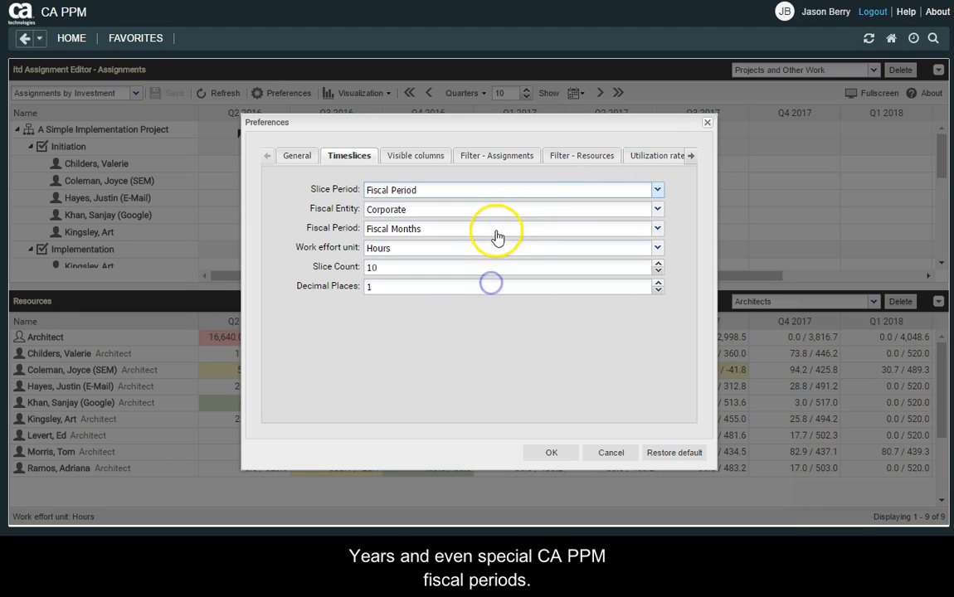
pyautogui.click(482, 229)
pyautogui.click(482, 229)
pyautogui.click(474, 249)
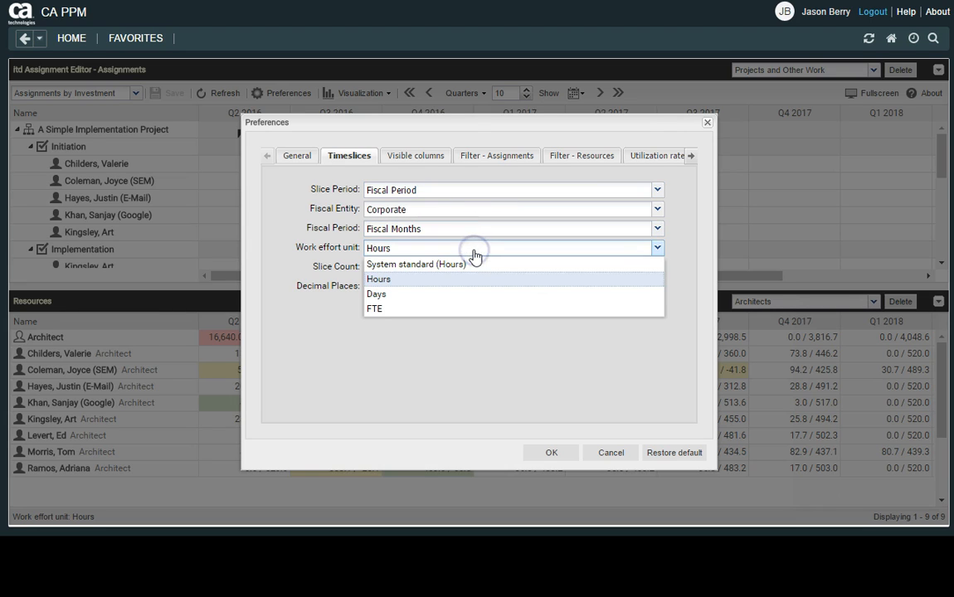
pyautogui.click(474, 250)
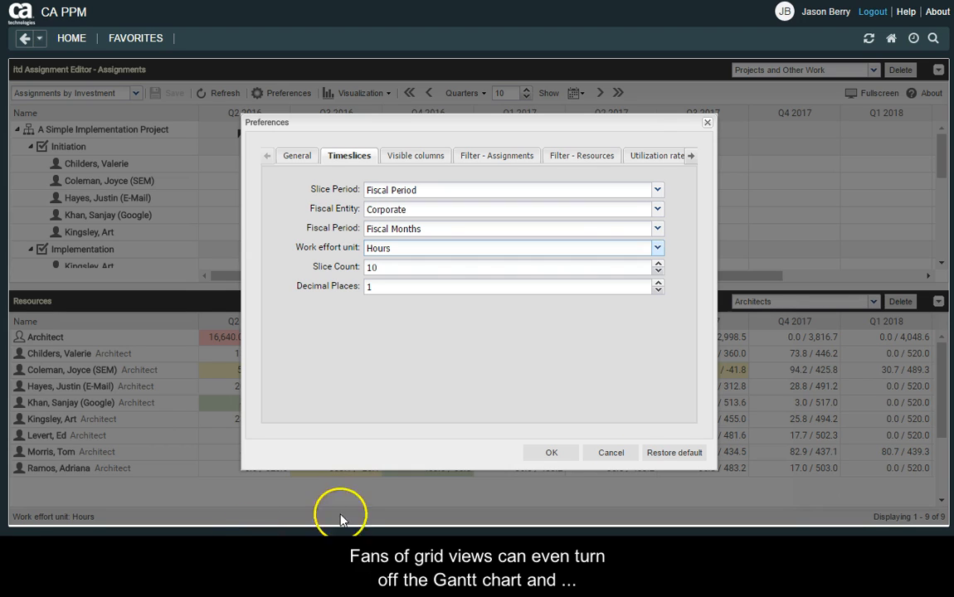
pyautogui.click(614, 454)
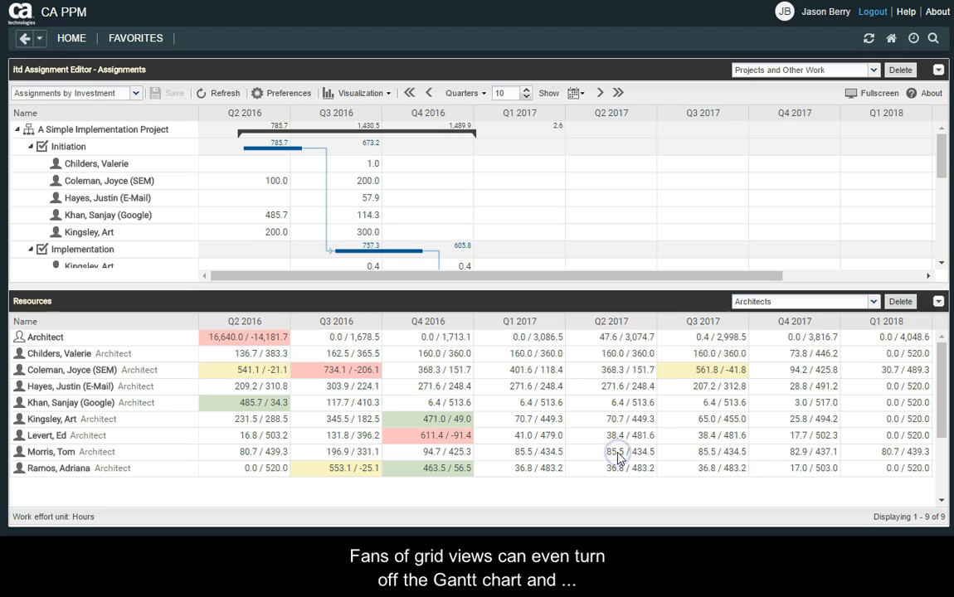
# Turn off the Gantt bars so the project ETC is shown as a plain table.
pyautogui.click(371, 98)
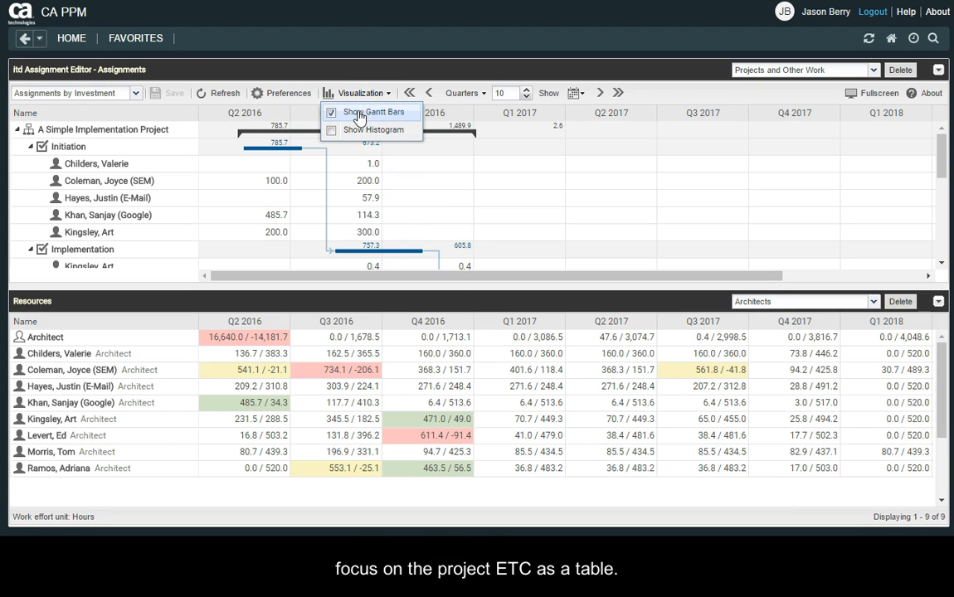
pyautogui.click(353, 114)
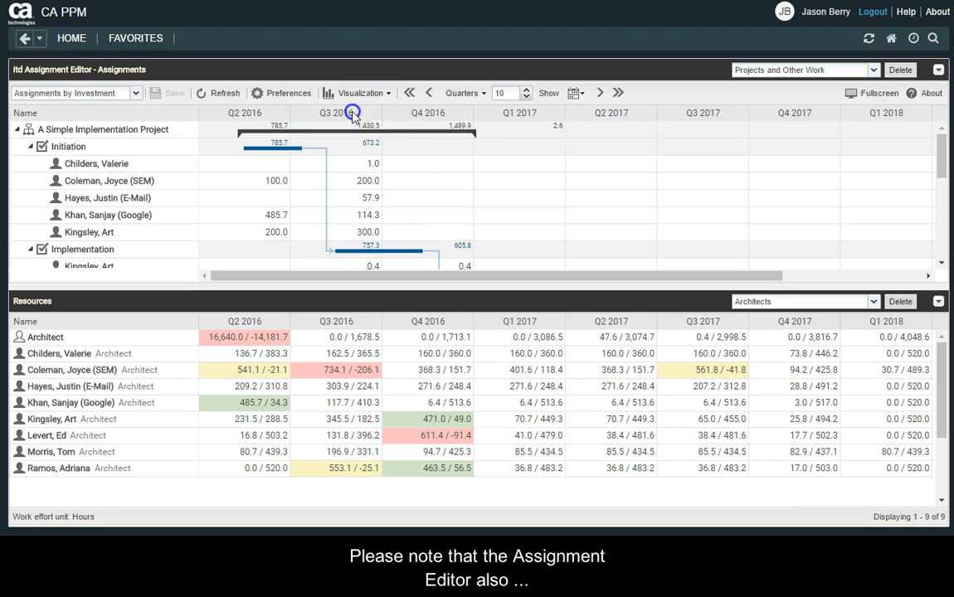
# Under Initiation, set the E-Mail resource's effort to 500 for Q2 2016 and 1 for Q3 2016, and save.
pyautogui.click(277, 199)
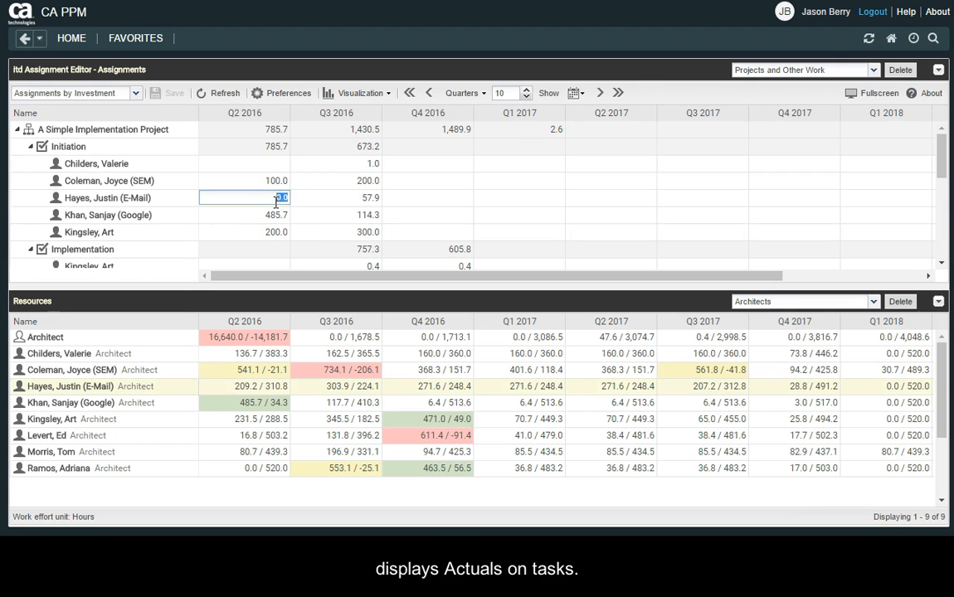
pyautogui.write('500')
pyautogui.press('Tab')
pyautogui.press('Return')
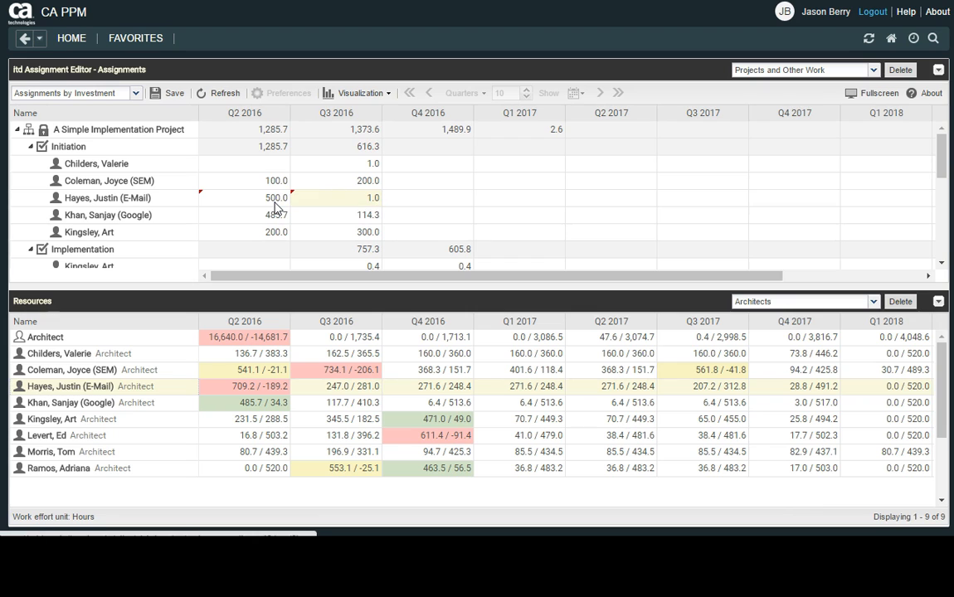
pyautogui.click(159, 93)
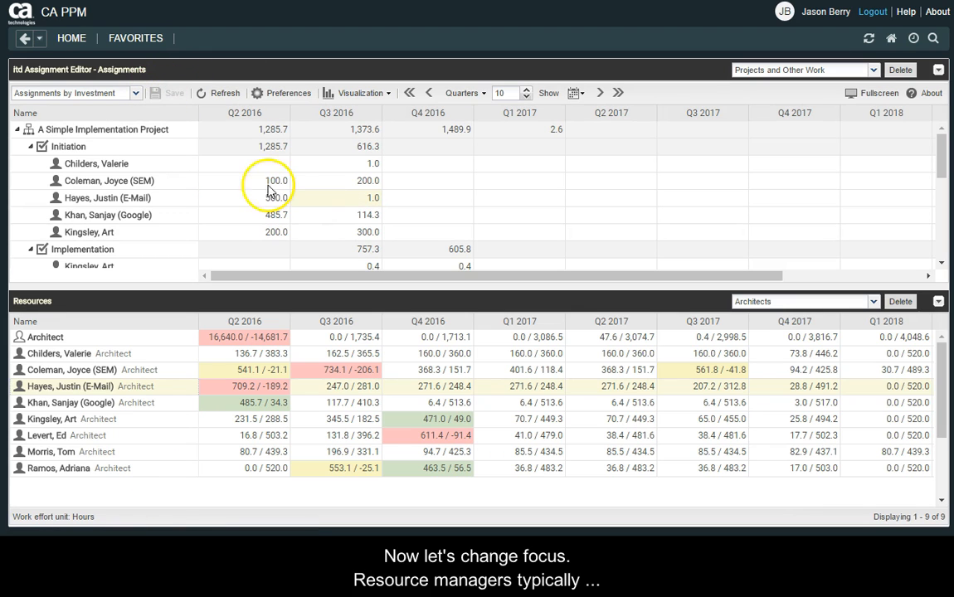
# Switch to the Assignments by Resource view and expand the SEM architect to show the assigned investments.
pyautogui.click(134, 93)
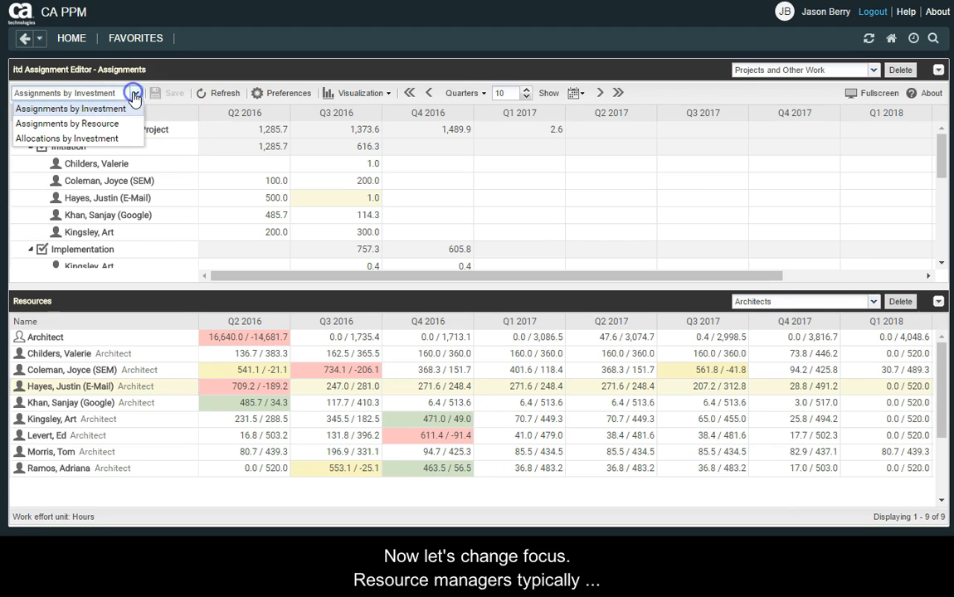
pyautogui.click(83, 126)
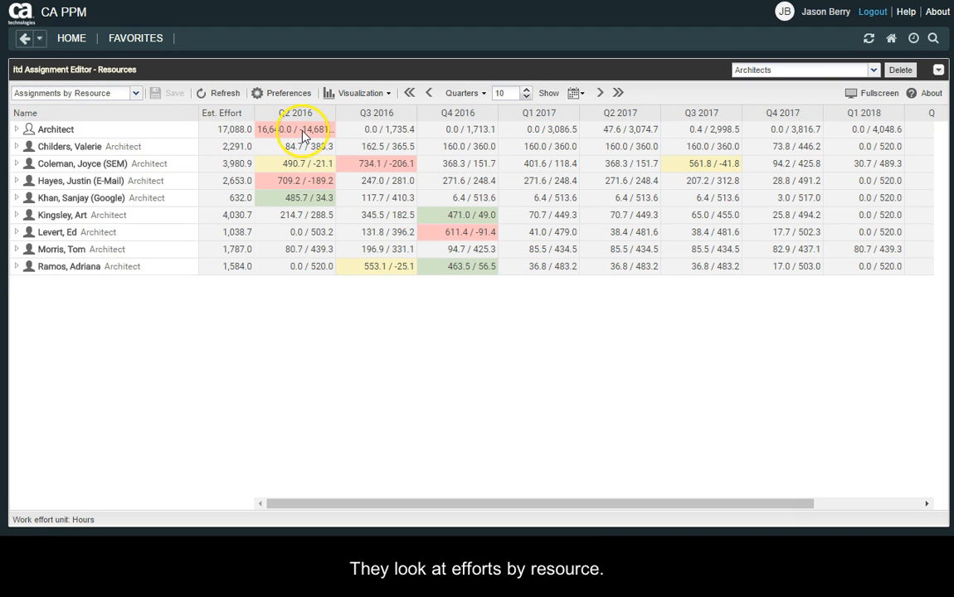
pyautogui.doubleClick(361, 164)
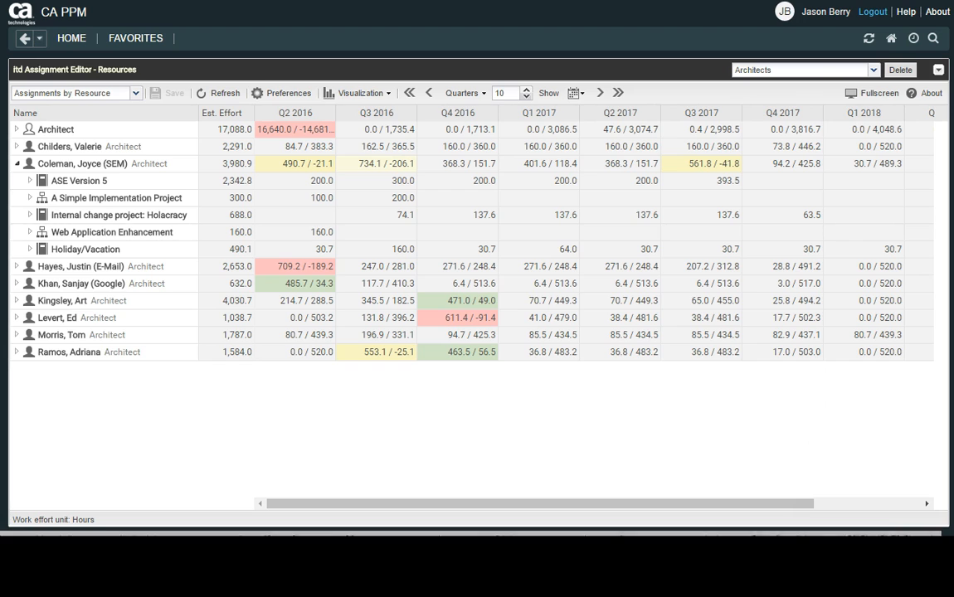
pyautogui.click(386, 184)
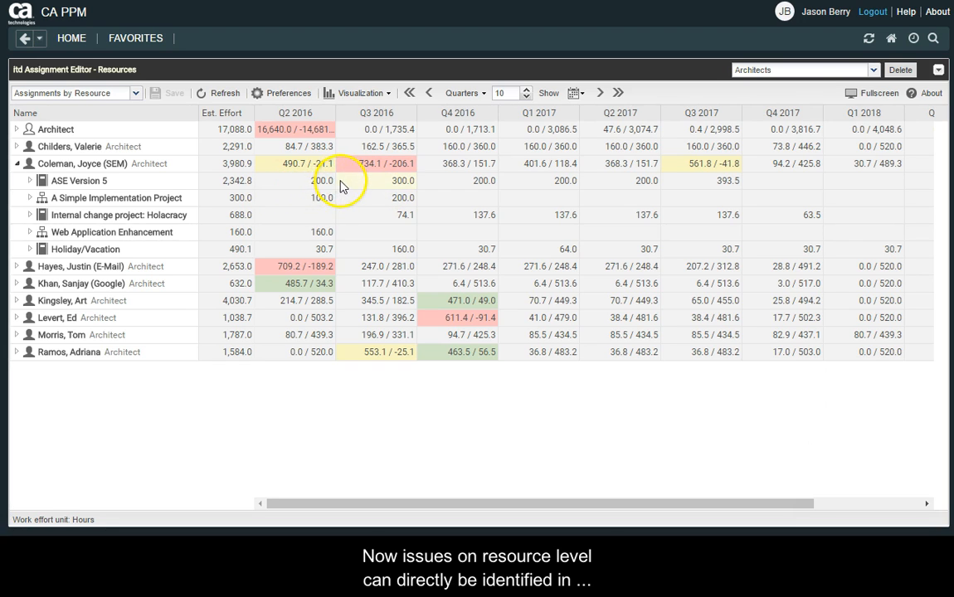
pyautogui.click(313, 181)
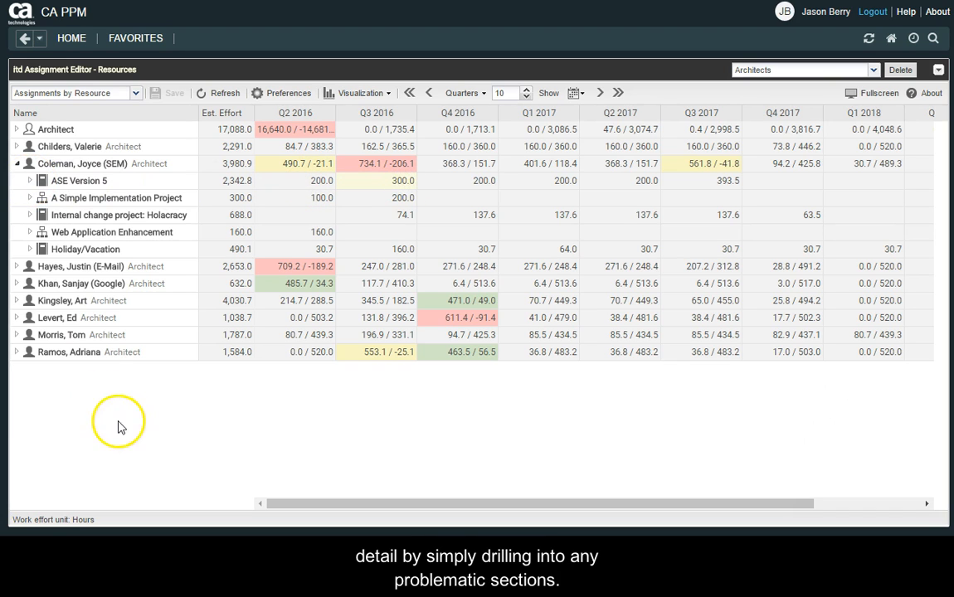
# Expand the SEM architect's ASE Version 5 investment, clear its task's Q3 2016 effort, set Q2 2016 to 150, and save.
pyautogui.click(30, 181)
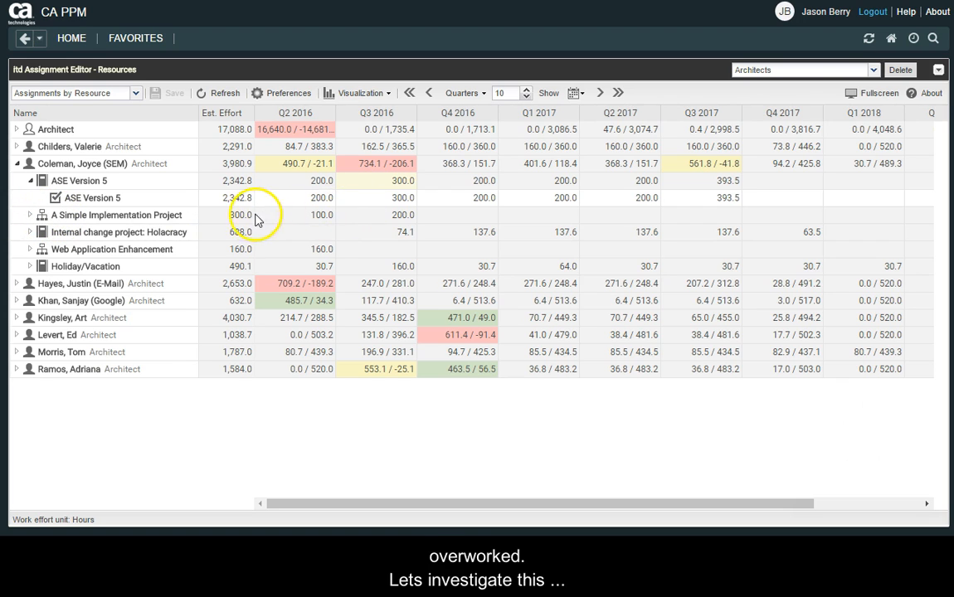
pyautogui.doubleClick(380, 199)
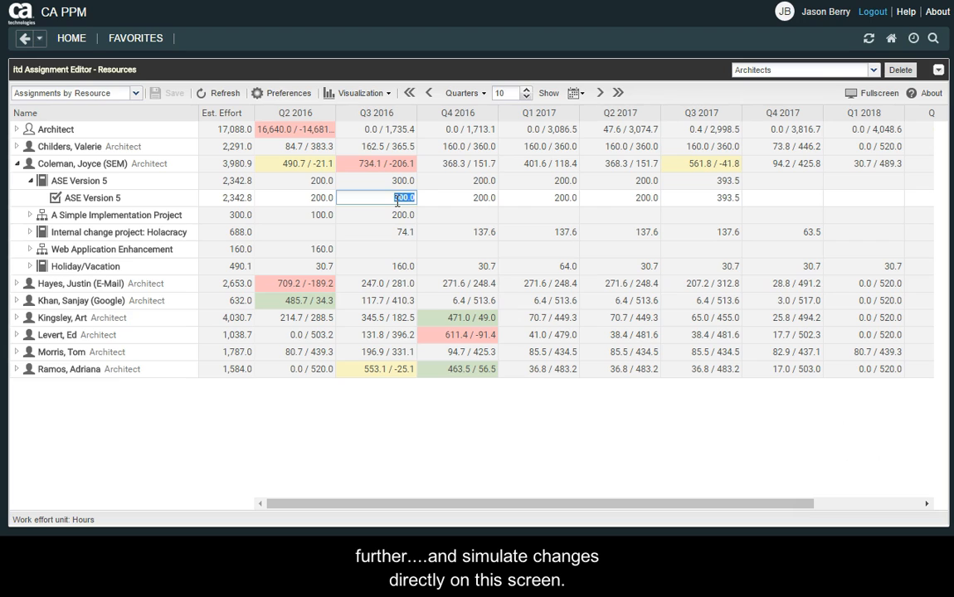
pyautogui.press('Return')
pyautogui.doubleClick(309, 197)
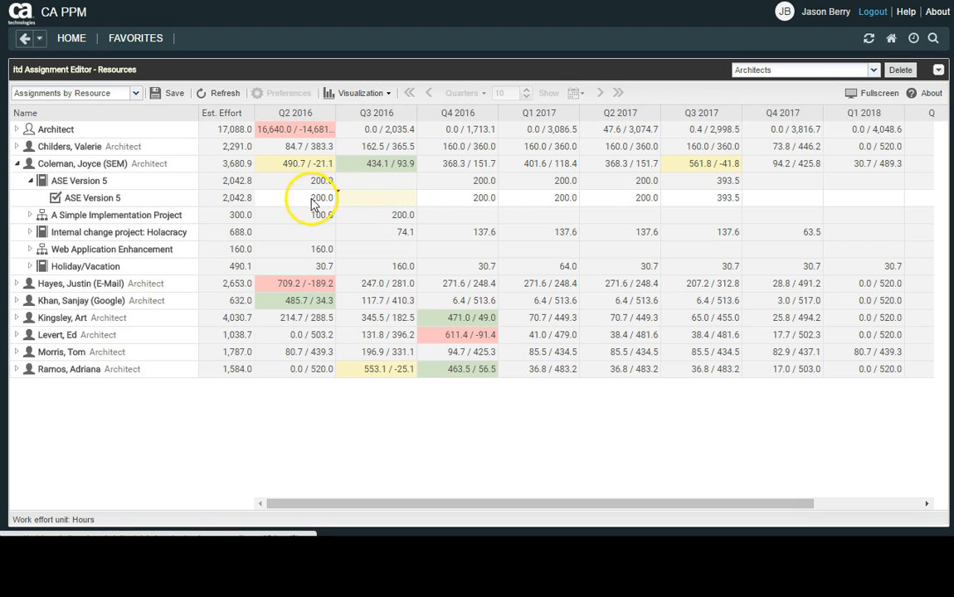
pyautogui.press('Return')
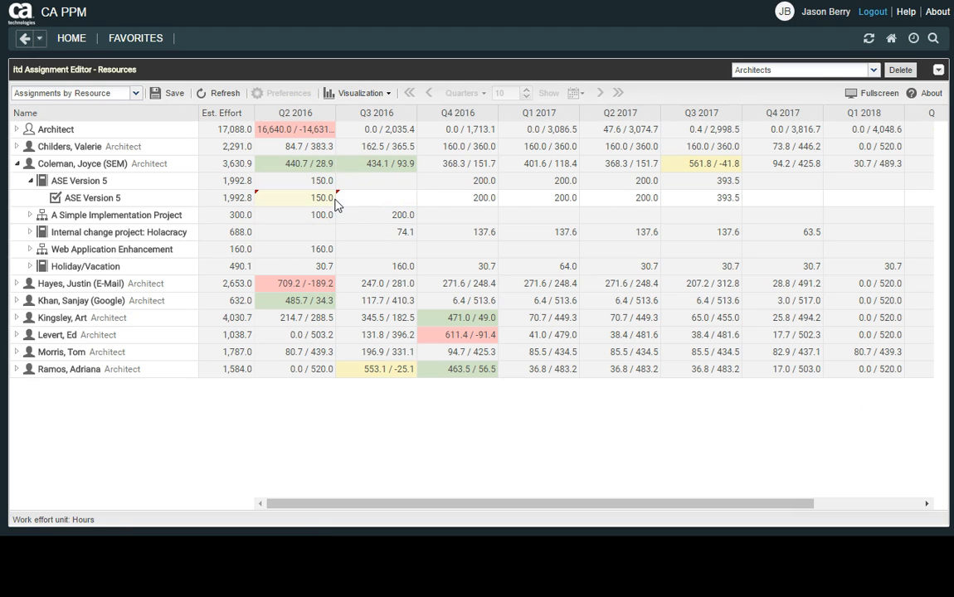
pyautogui.click(170, 93)
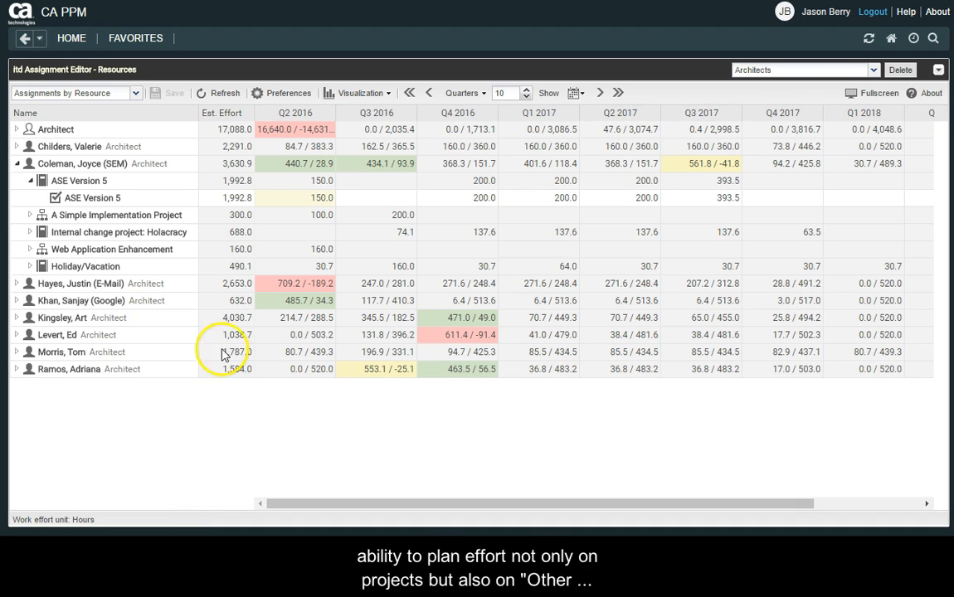
# Expand the SEM architect's Holiday/Vacation entry and try setting the Holiday effort to 10 for Q2 2016 and clearing Q3 2016.
pyautogui.click(30, 267)
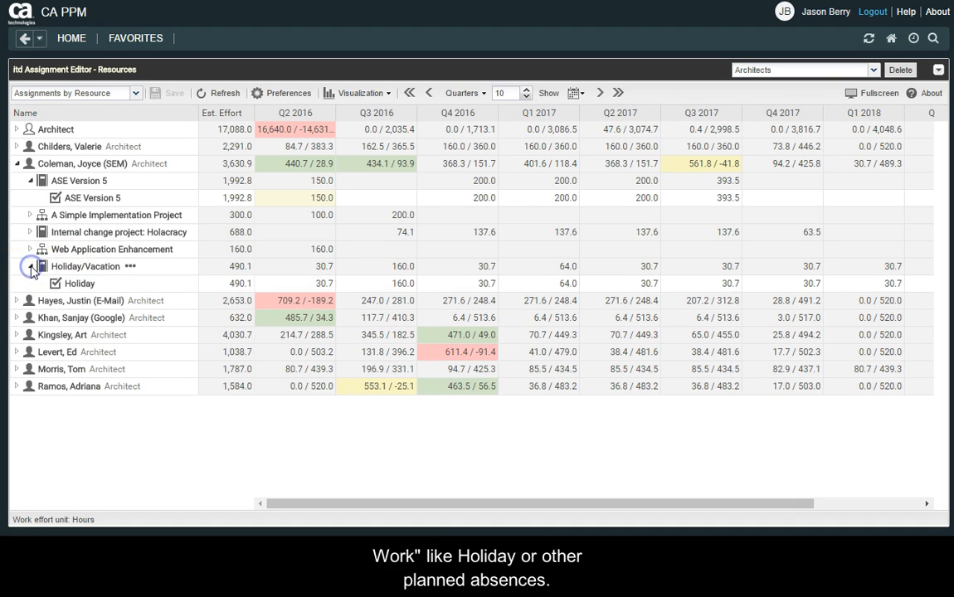
pyautogui.doubleClick(324, 283)
pyautogui.write('10')
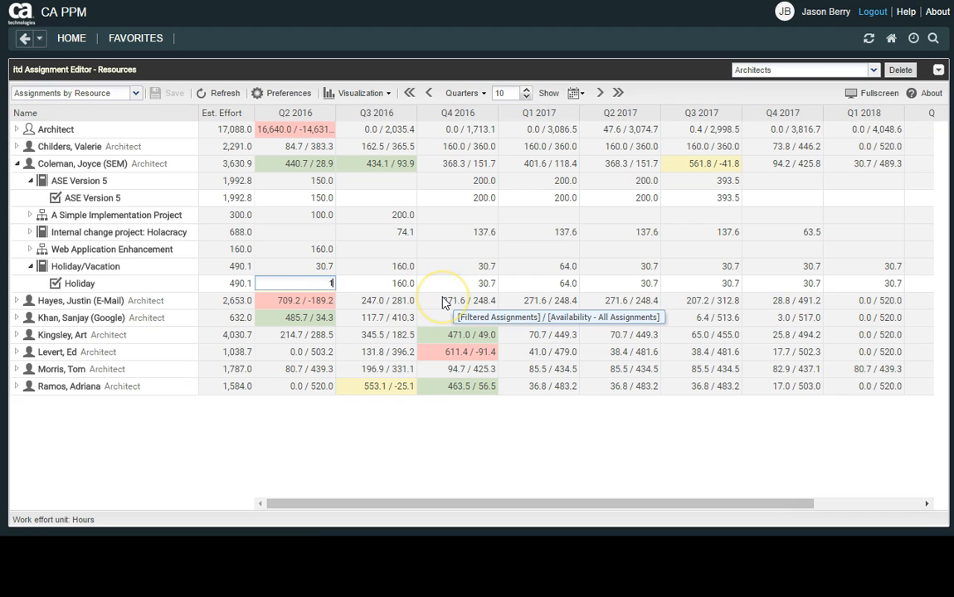
pyautogui.press('Return')
pyautogui.doubleClick(396, 284)
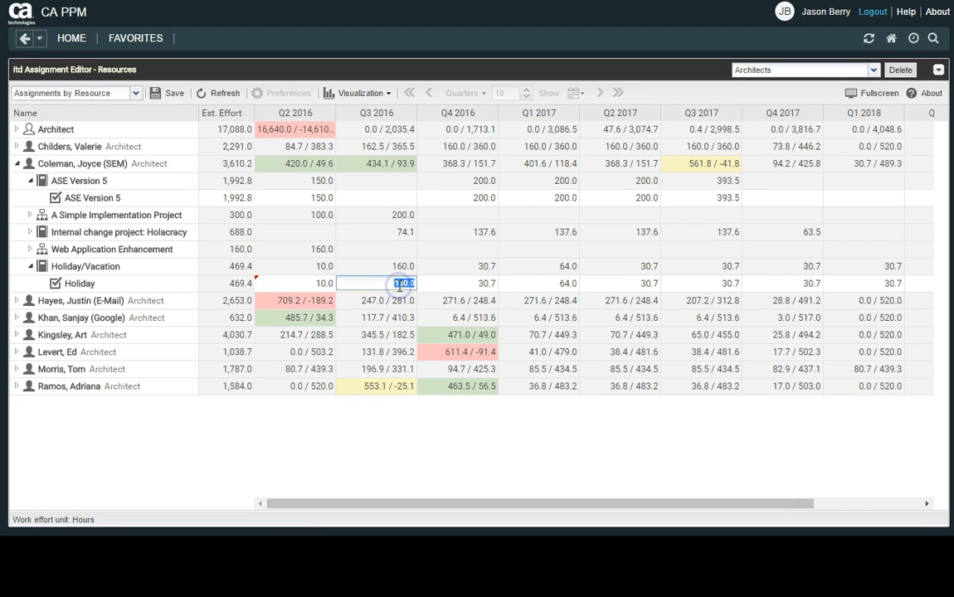
pyautogui.press('Delete')
pyautogui.press('Return')
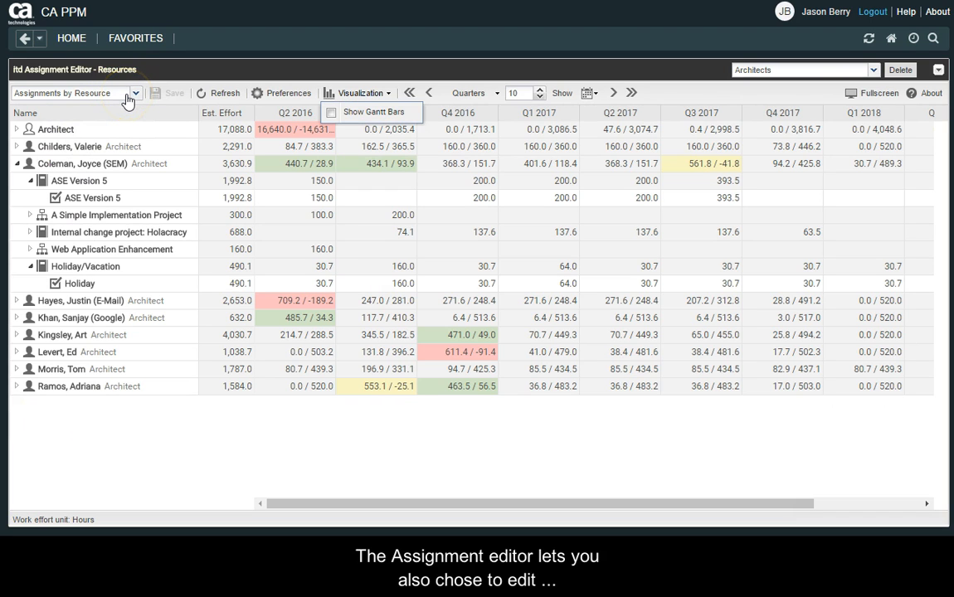
# Switch the Assignment Editor to the Allocations by Investment view.
pyautogui.click(140, 114)
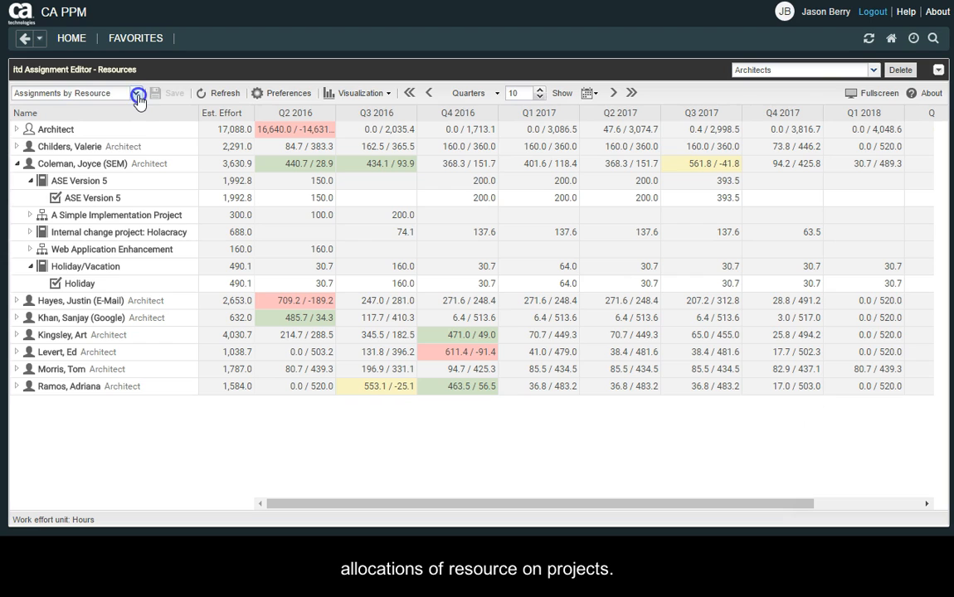
pyautogui.click(137, 95)
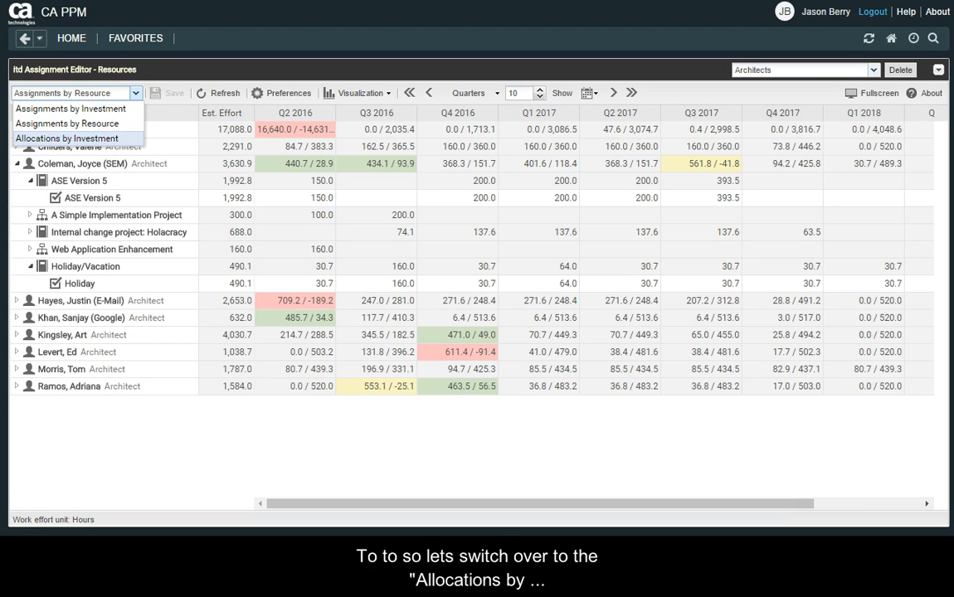
pyautogui.click(77, 140)
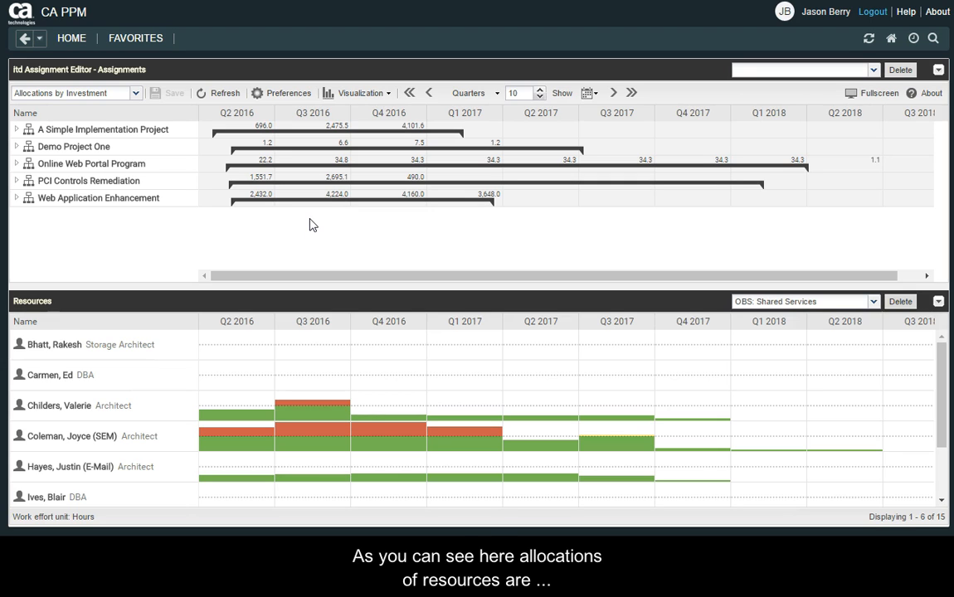
# Expand A Simple Implementation Project to show its allocated resources, and enlarge the investments area to fit more rows.
pyautogui.click(16, 130)
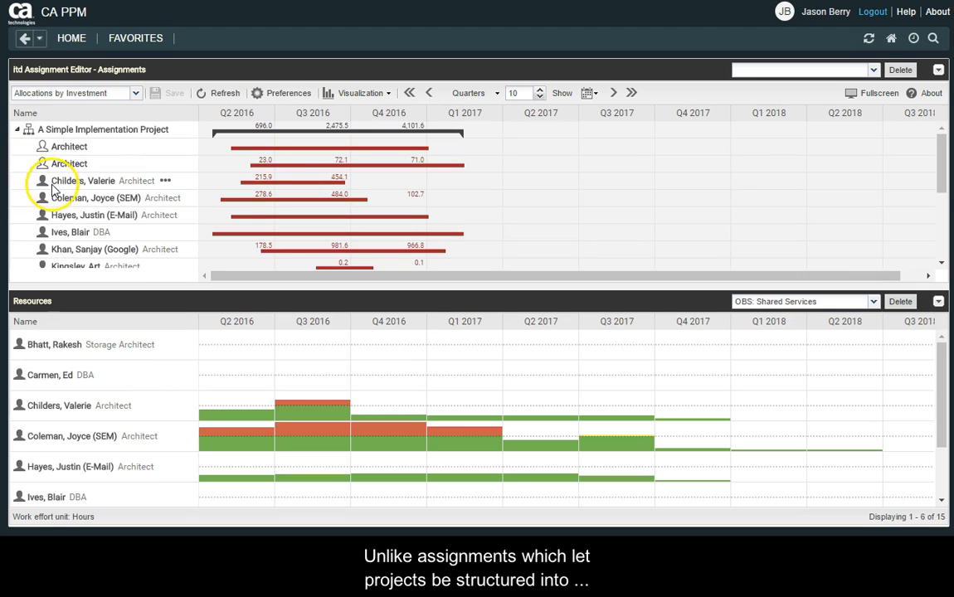
pyautogui.scroll(-1, 83, 212)
pyautogui.scroll(1, 86, 214)
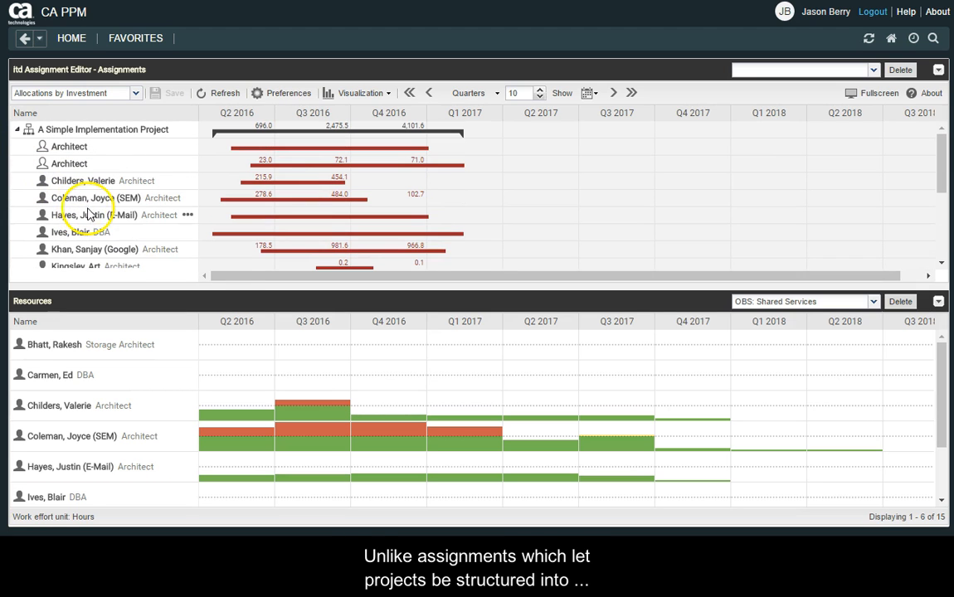
pyautogui.moveTo(213, 282); pyautogui.dragTo(224, 352)
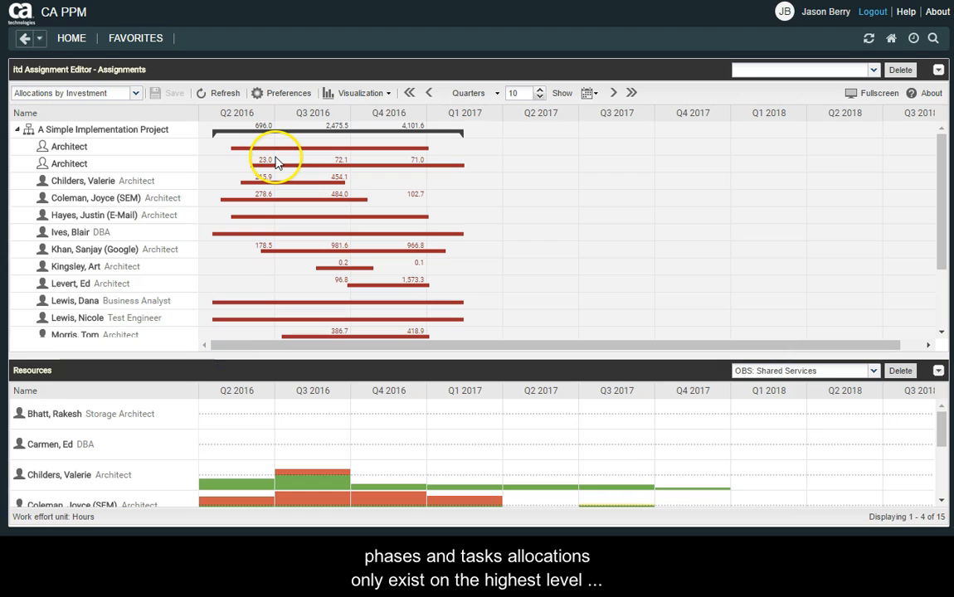
# Expand Demo Project One instead, allocate the first named architect from the Architects resource list to it, and save.
pyautogui.click(17, 131)
pyautogui.click(17, 147)
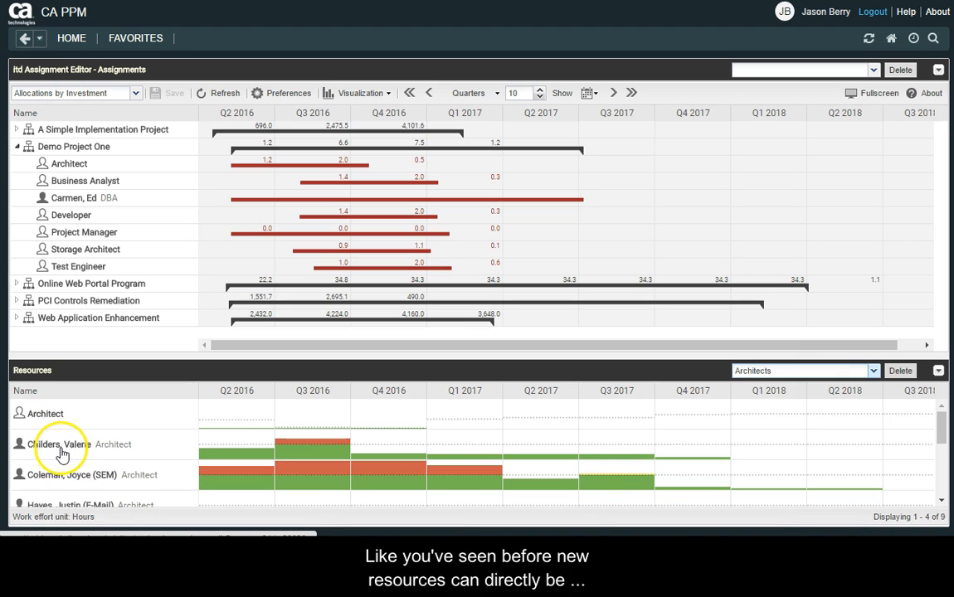
pyautogui.moveTo(66, 450); pyautogui.dragTo(81, 149)
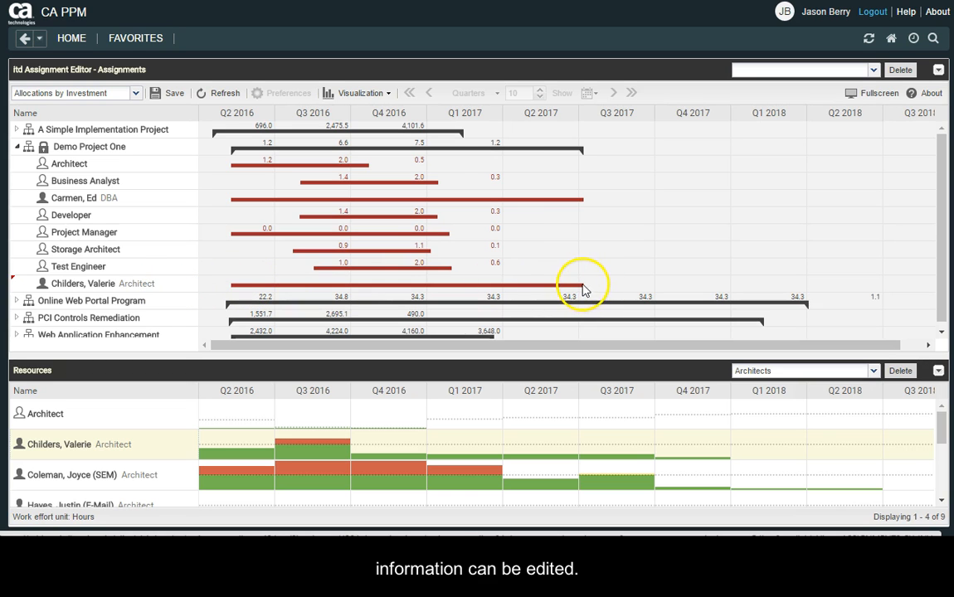
pyautogui.click(170, 94)
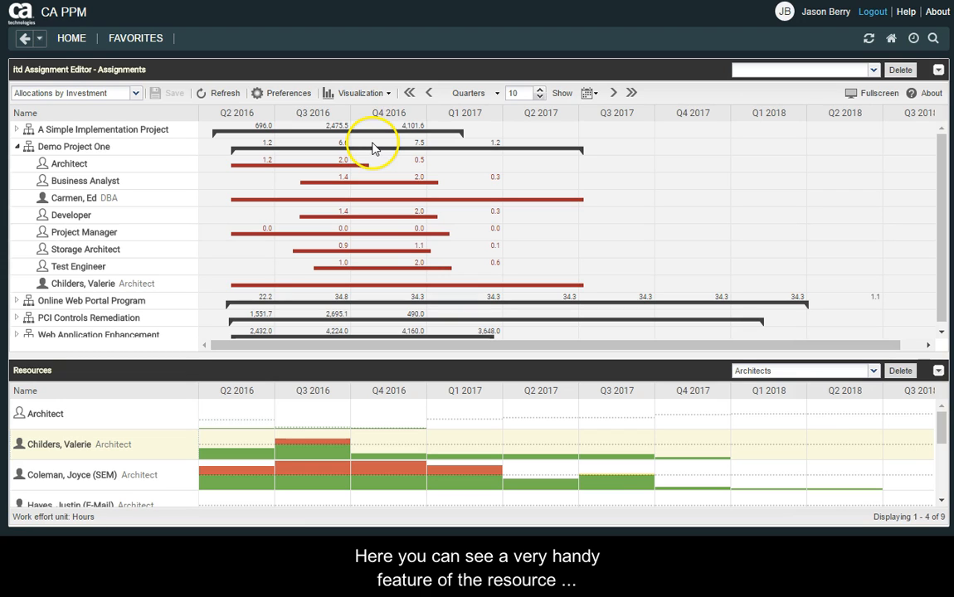
# Shift Demo Project One slightly later on the timeline, and shorten it to finish about the middle of Q4 2016.
pyautogui.moveTo(368, 146)
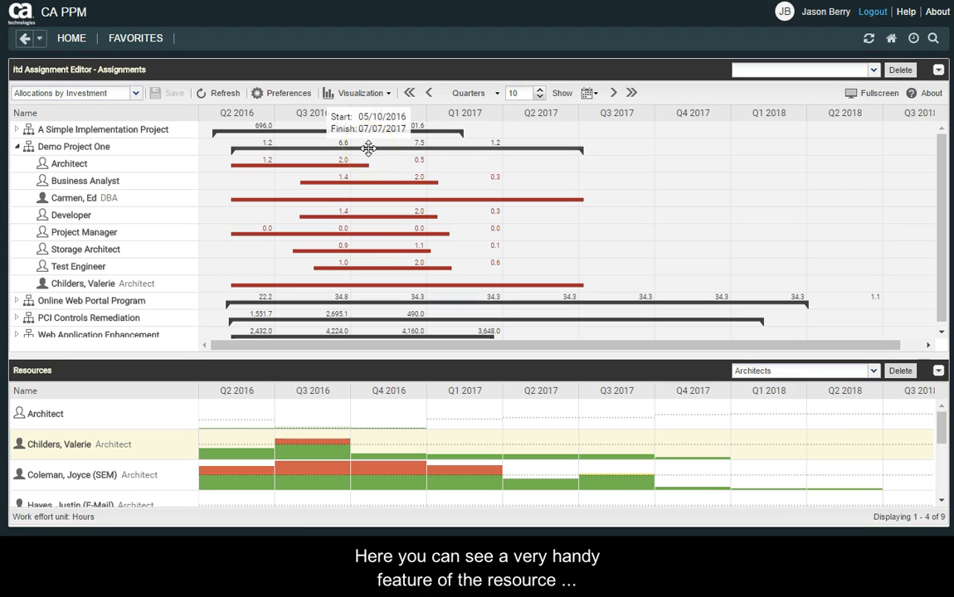
pyautogui.moveTo(369, 148); pyautogui.dragTo(537, 148)
pyautogui.moveTo(537, 153); pyautogui.dragTo(375, 149)
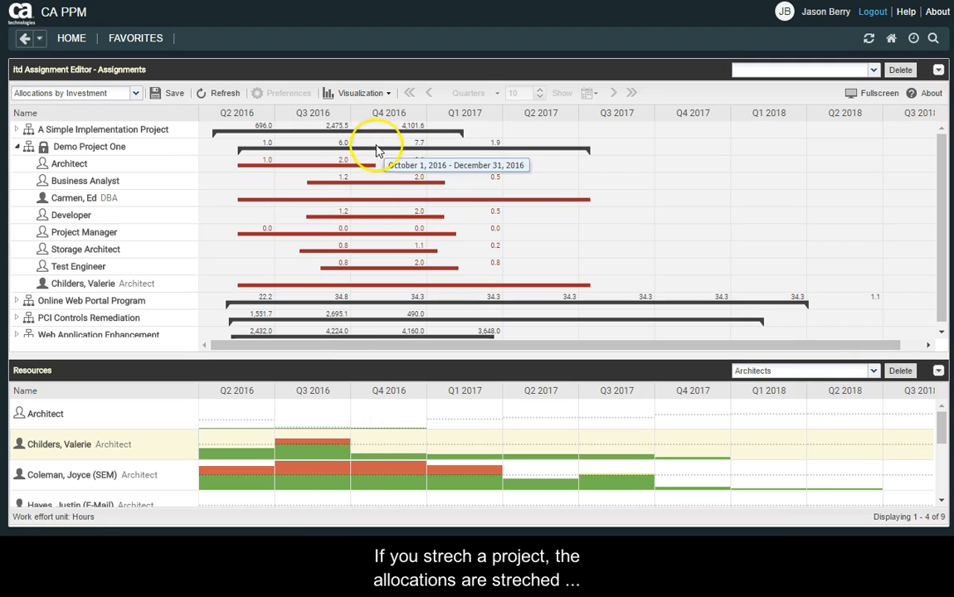
pyautogui.moveTo(590, 150); pyautogui.dragTo(388, 155)
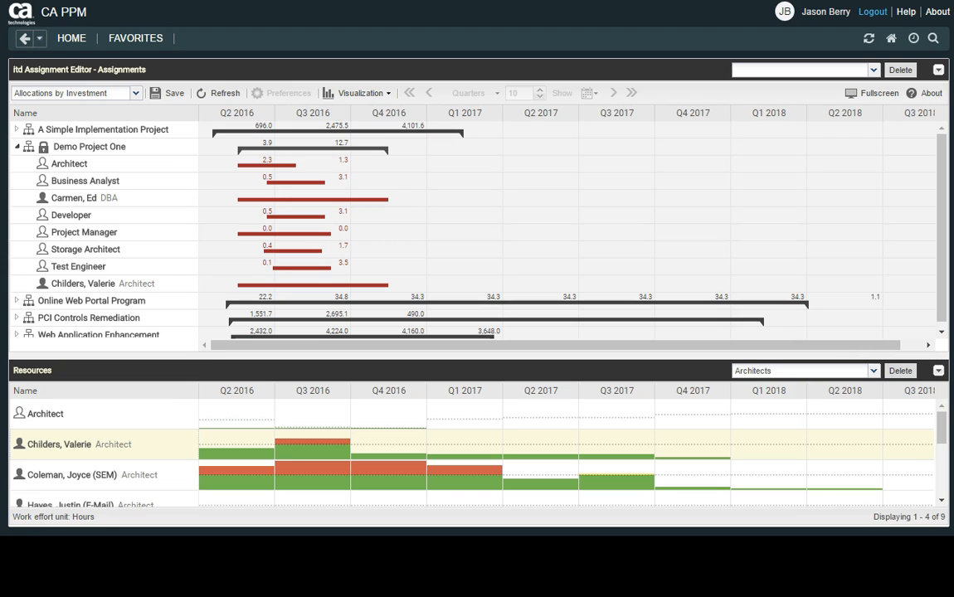
# In Demo Project One, reschedule the DBA to Q3–Q4 2016, stretch the named architect's allocation from Q2 2016 into Q1 2017, and save.
pyautogui.click(373, 218)
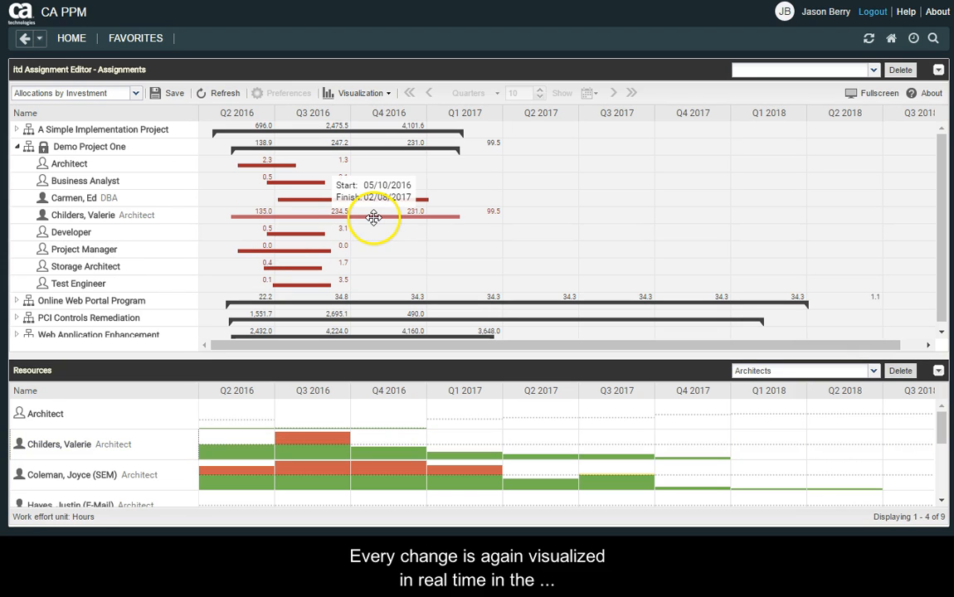
pyautogui.moveTo(374, 217)
pyautogui.mouseDown()
pyautogui.moveTo(624, 218)
pyautogui.moveTo(372, 214)
pyautogui.mouseUp()
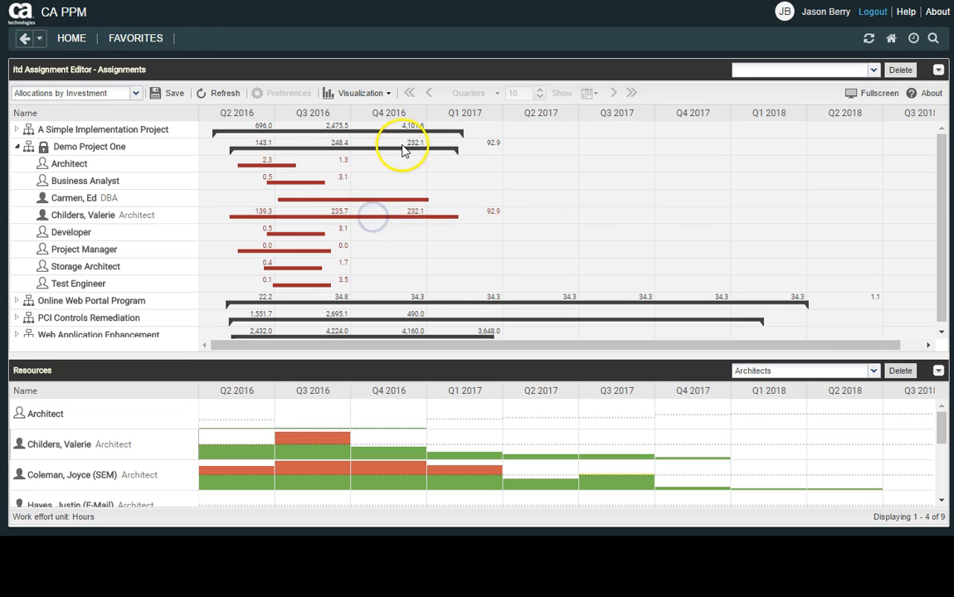
pyautogui.click(176, 93)
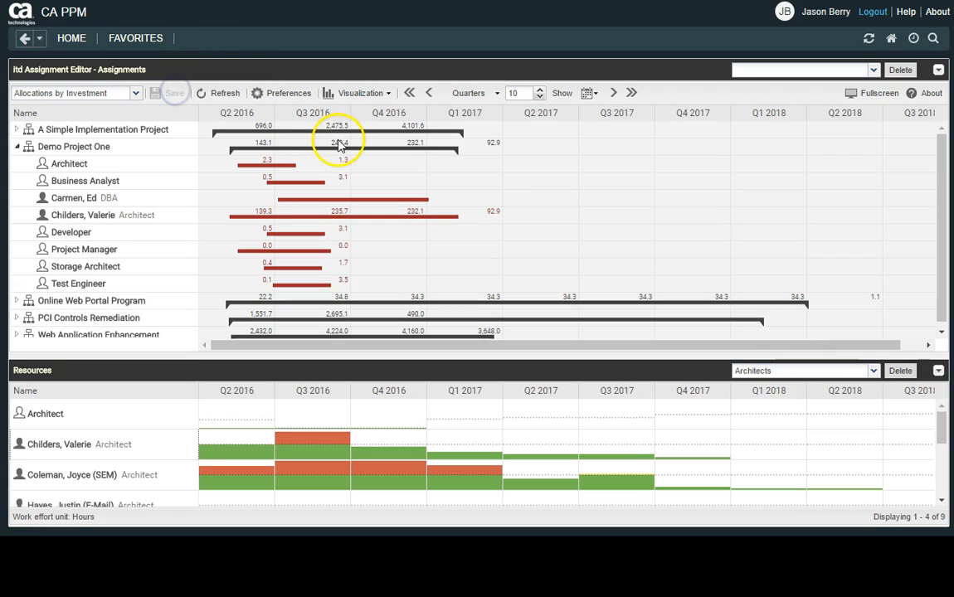
# Move the whole Demo Project One later on the timeline, spanning late Q2 2016 to late Q1 2017.
pyautogui.moveTo(341, 147); pyautogui.dragTo(375, 146)
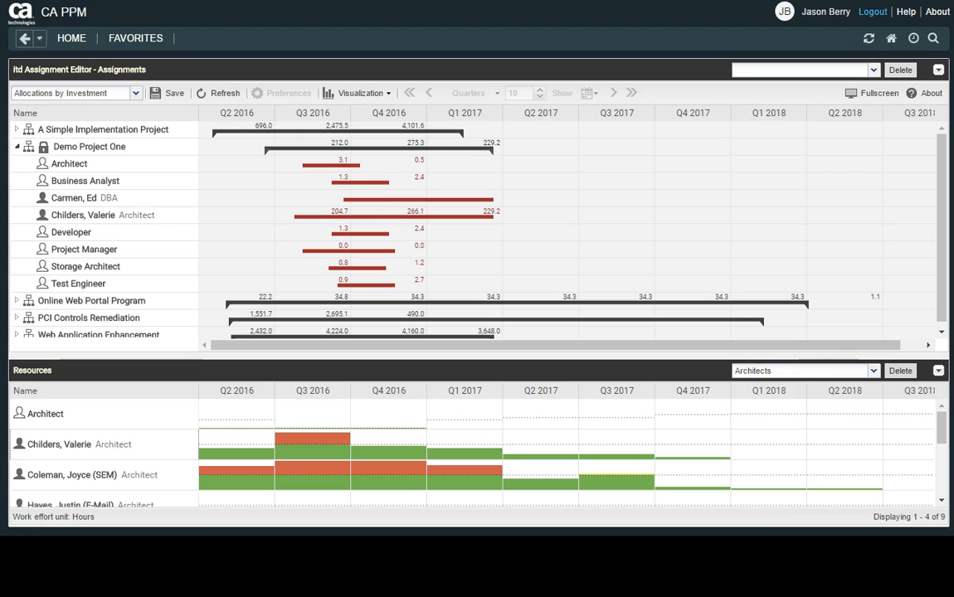